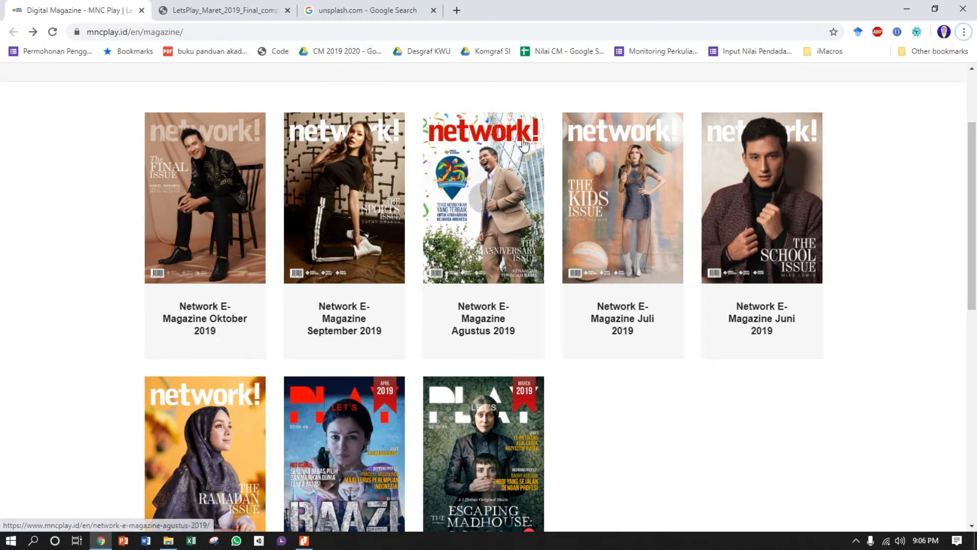
# - Look over the Network! E-Magazine and Let's Play covers on the MNC Play digital magazine page
pyautogui.scroll(3, 158, 309)
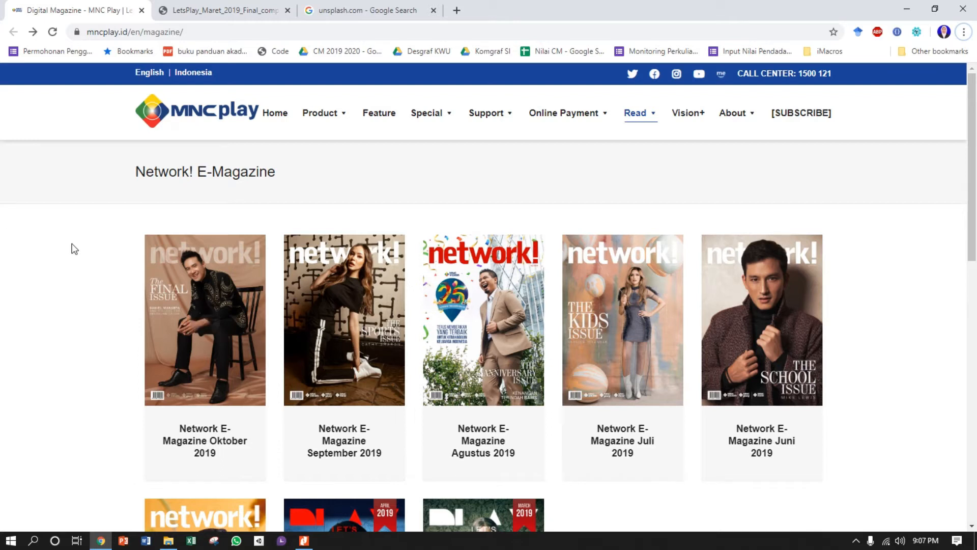
pyautogui.scroll(-1, 74, 248)
pyautogui.scroll(-1, 76, 247)
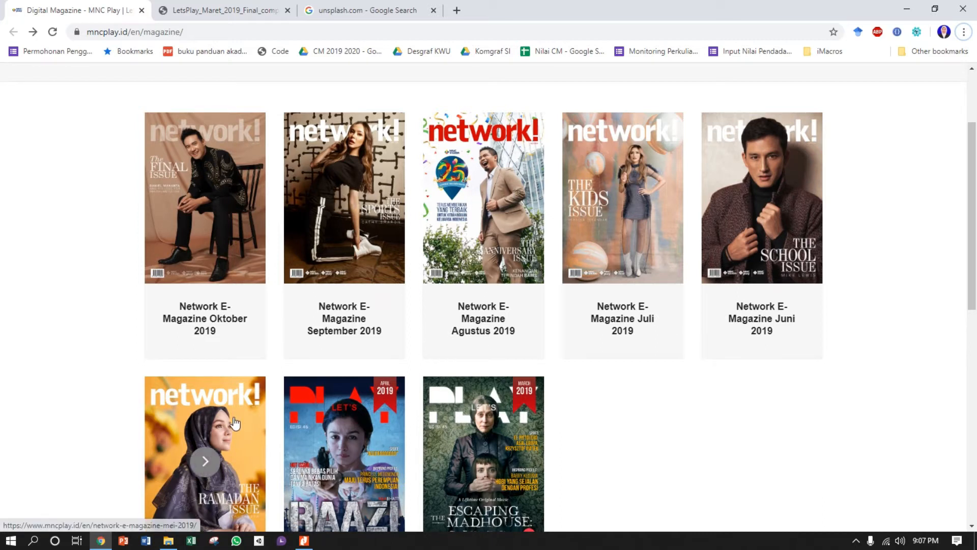
pyautogui.scroll(-1, 234, 423)
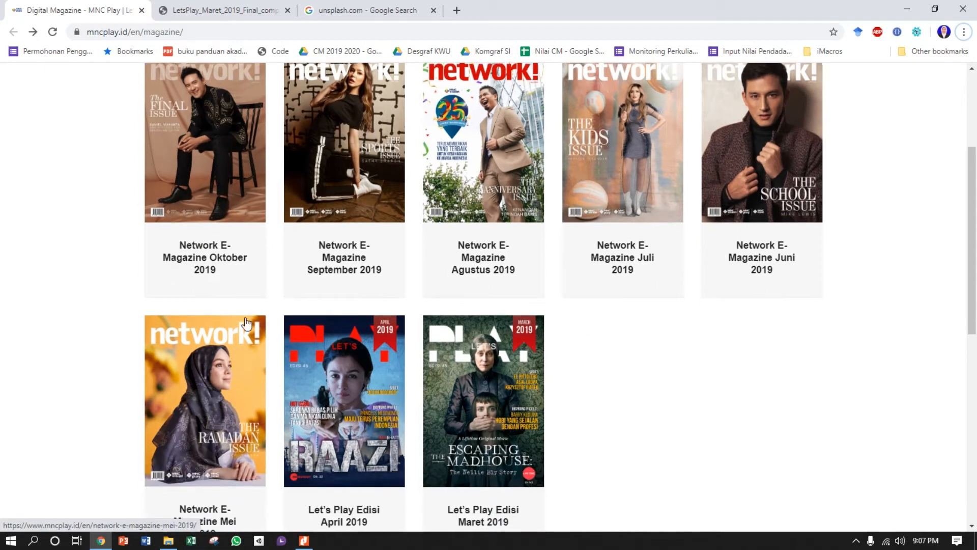
pyautogui.scroll(1, 264, 306)
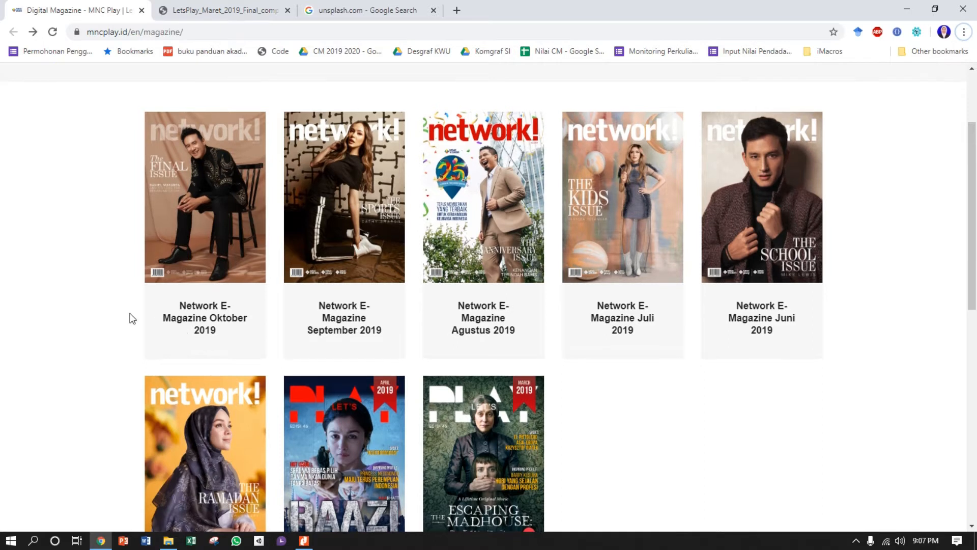
pyautogui.scroll(-2, 131, 316)
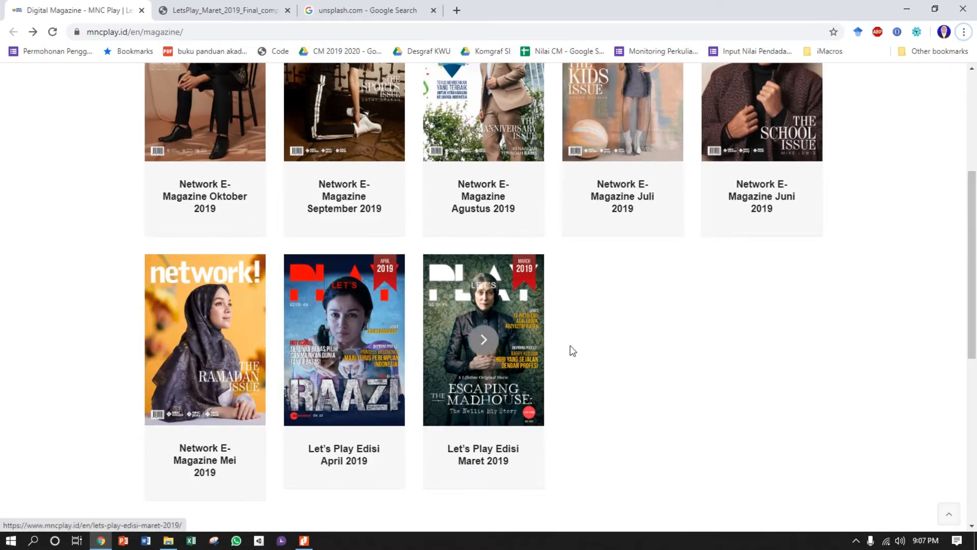
# - Bring up LetsPlay_Maret_2019_Final_compressed.pdf and examine the masthead, headlines and photo on its cover
pyautogui.click(239, 10)
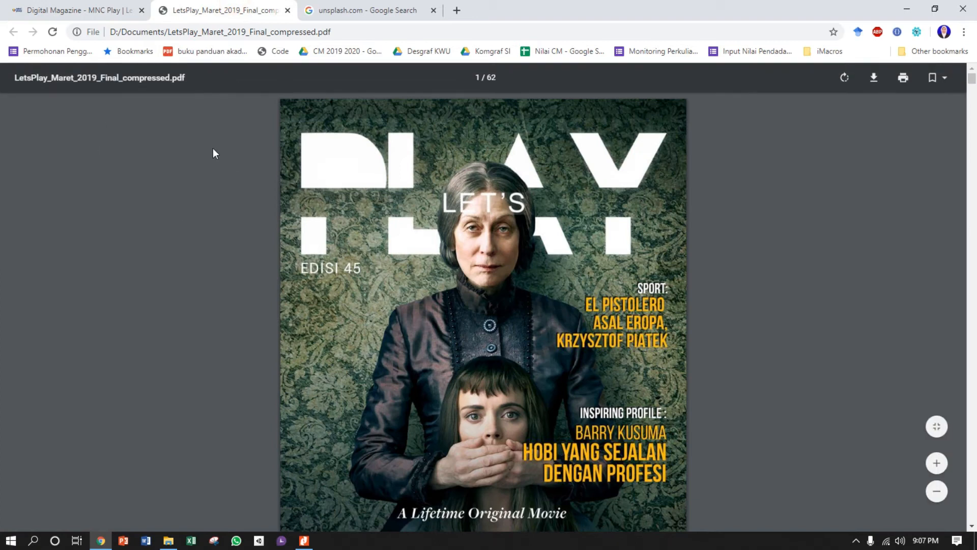
pyautogui.click(77, 10)
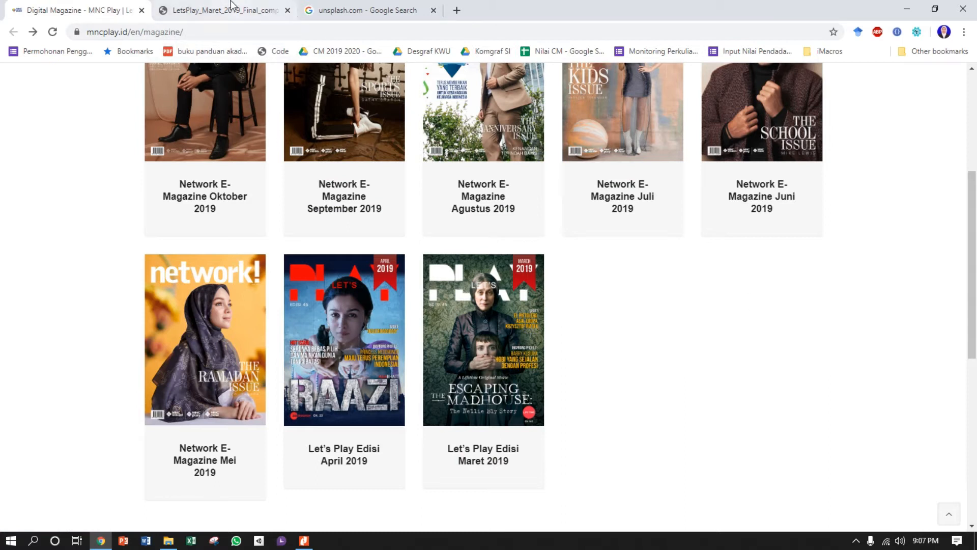
pyautogui.click(269, 9)
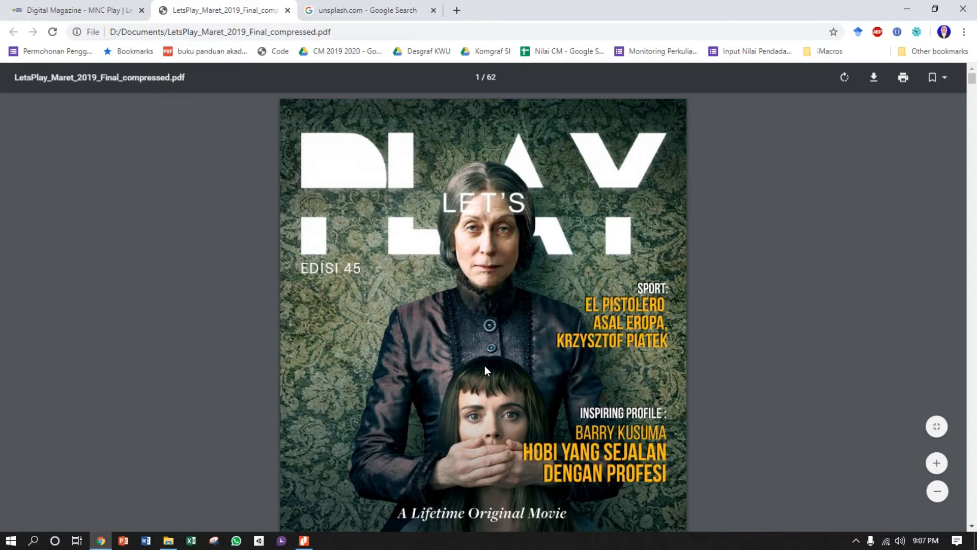
pyautogui.scroll(-2, 453, 274)
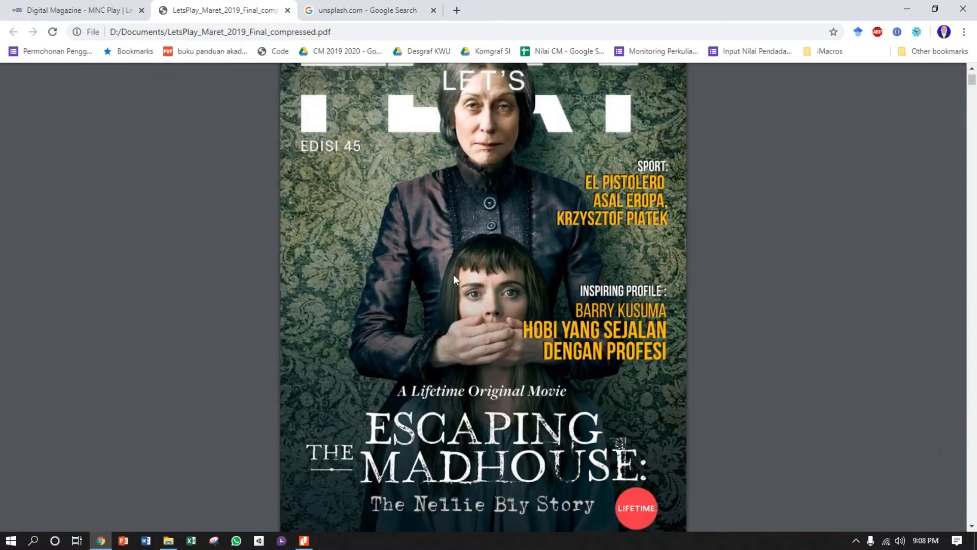
pyautogui.scroll(2, 453, 274)
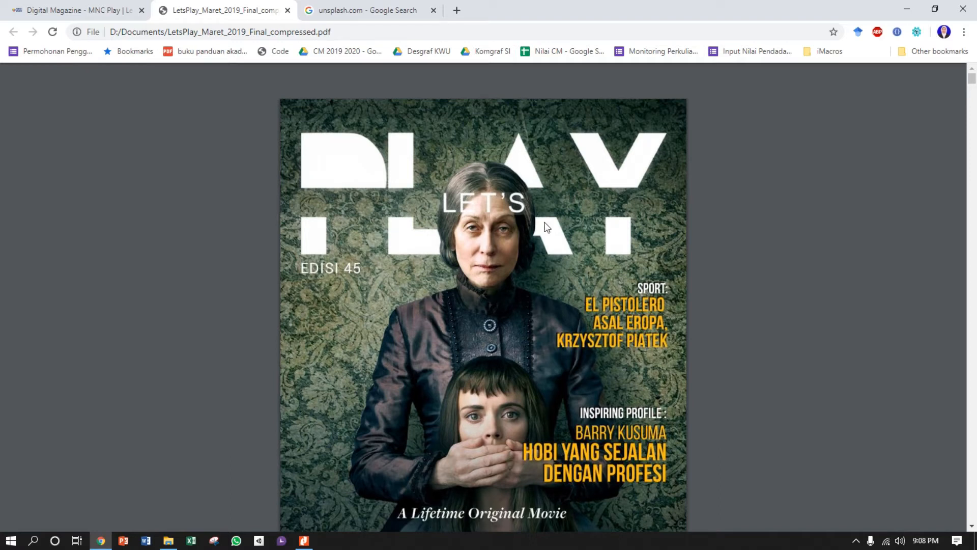
pyautogui.scroll(-2, 377, 345)
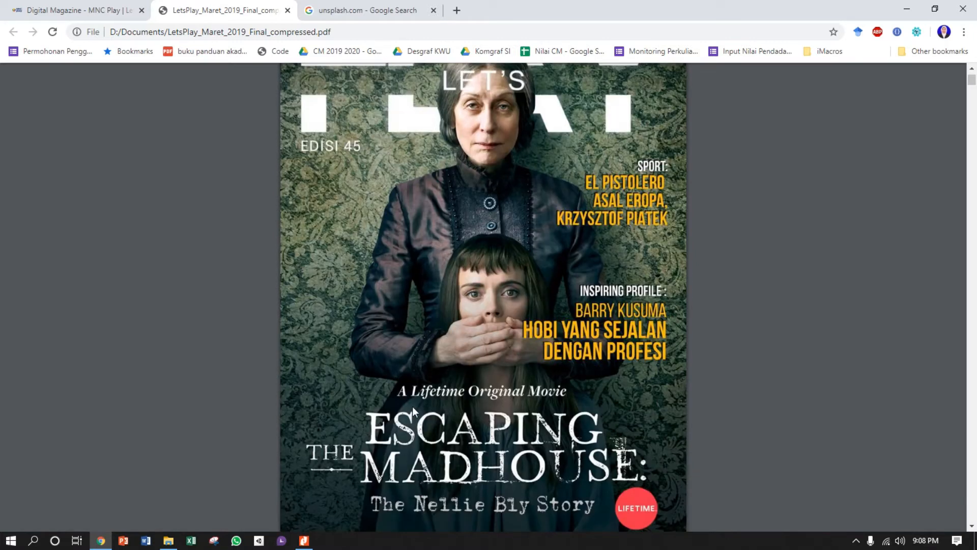
pyautogui.scroll(1, 411, 305)
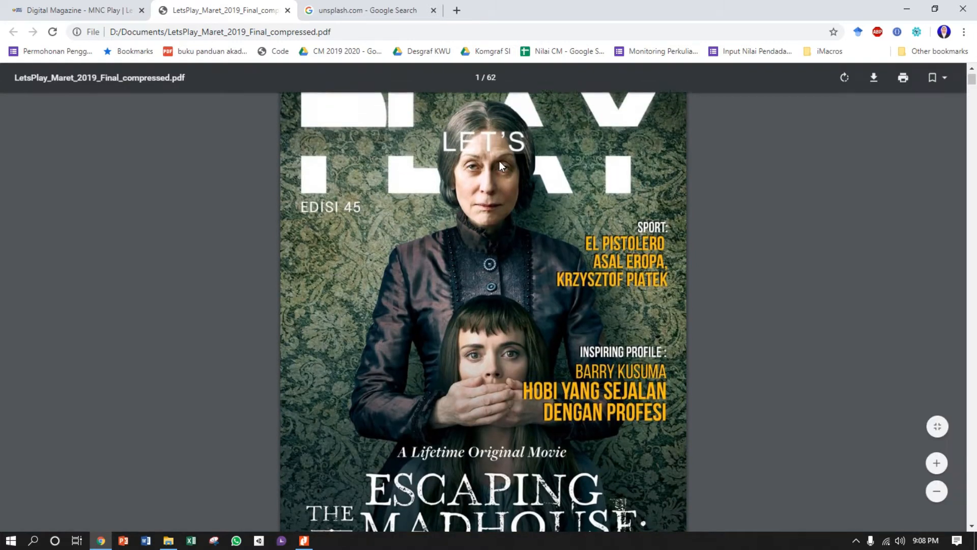
pyautogui.scroll(1, 496, 165)
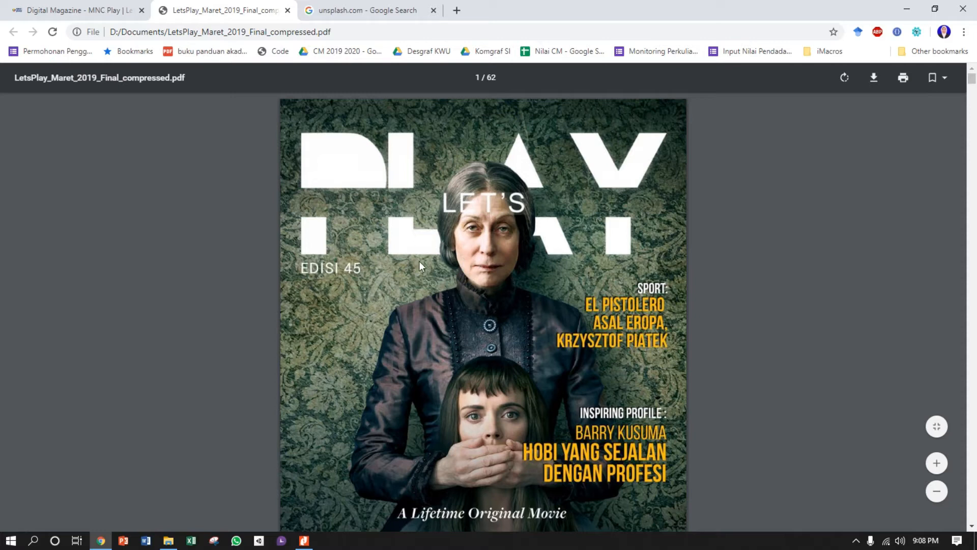
# - Read through the magazine's Customer Privileges promo page and the Memo page with its editorial credits and Smart Button note
pyautogui.scroll(-10, 504, 331)
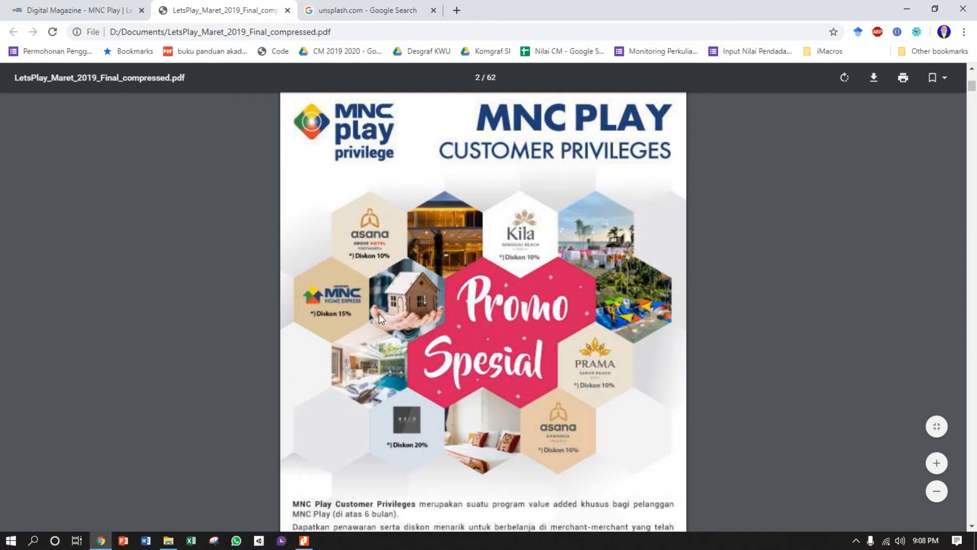
pyautogui.scroll(1, 382, 322)
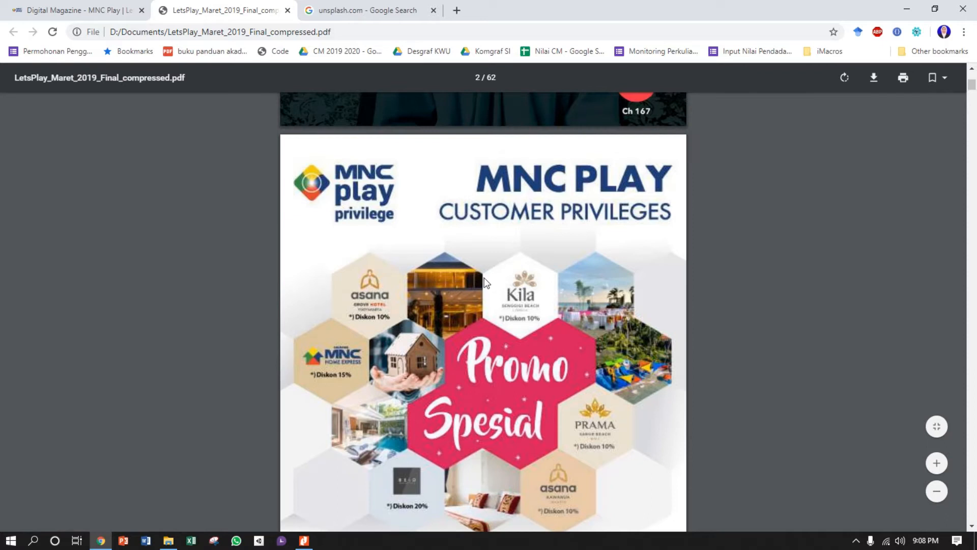
pyautogui.scroll(-11, 479, 313)
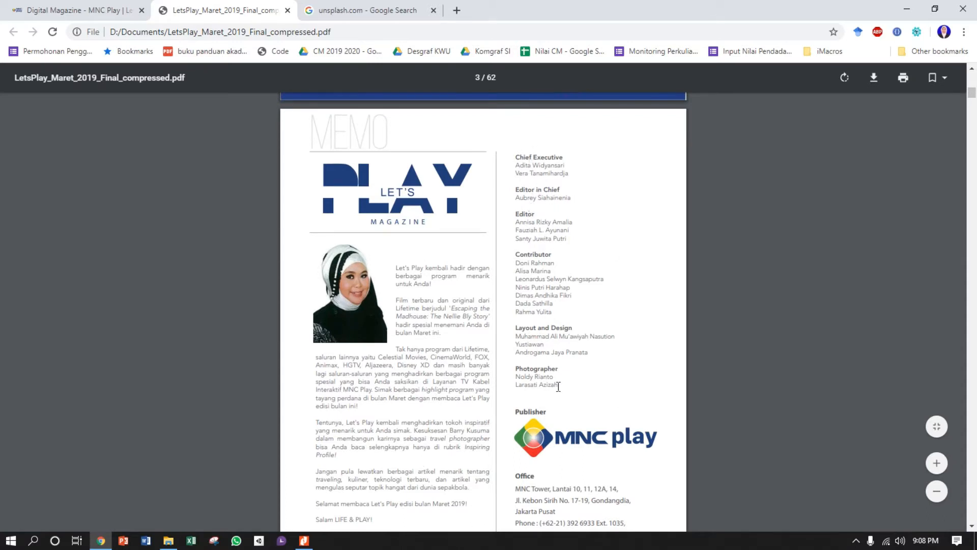
pyautogui.scroll(-1, 557, 386)
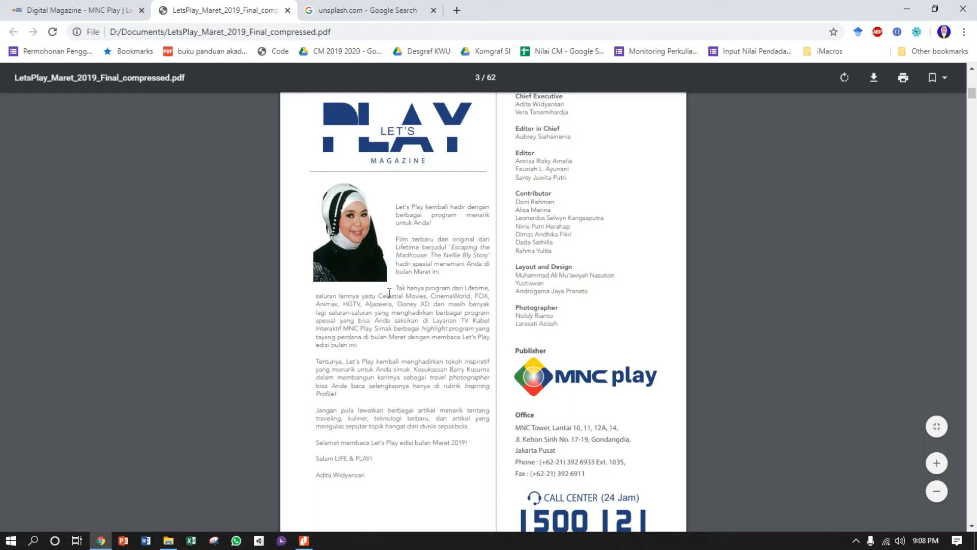
pyautogui.scroll(1, 509, 285)
pyautogui.scroll(-3, 696, 264)
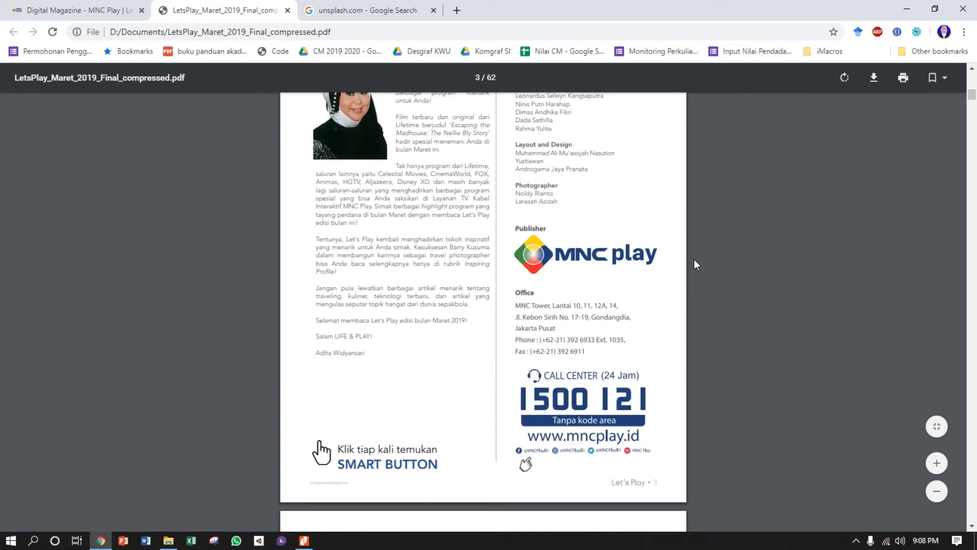
pyautogui.scroll(-3, 453, 298)
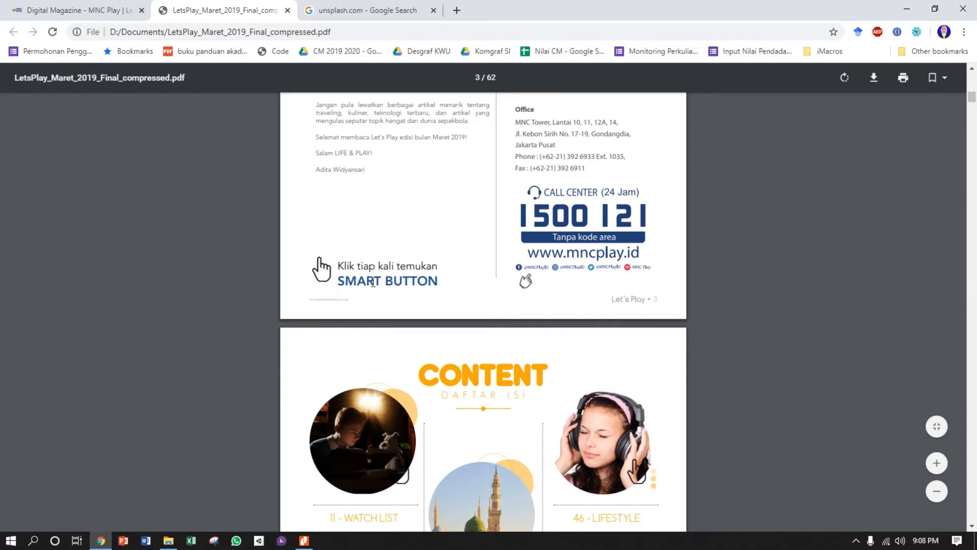
# - Examine the Content page's layout of circular photos, section titles and page numbers
pyautogui.scroll(-3, 434, 273)
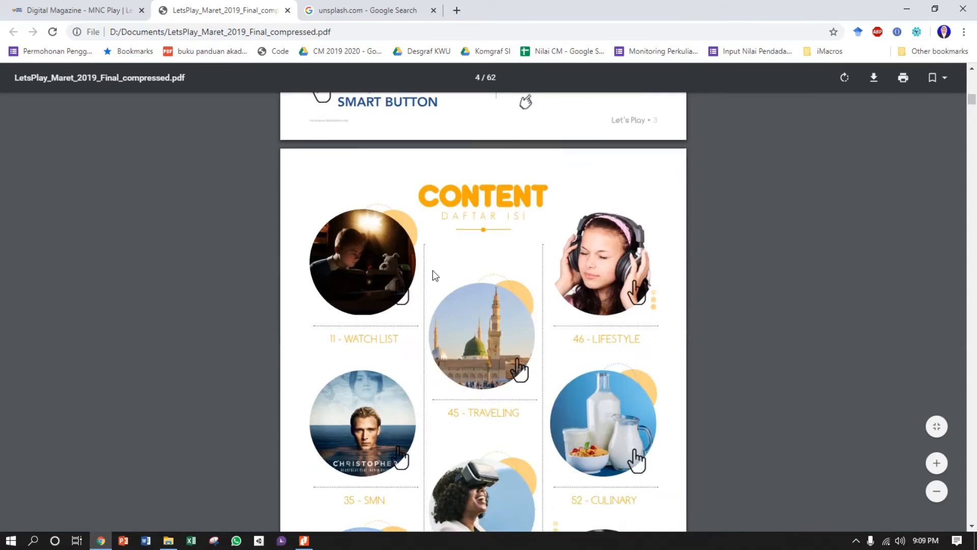
pyautogui.scroll(-1, 458, 316)
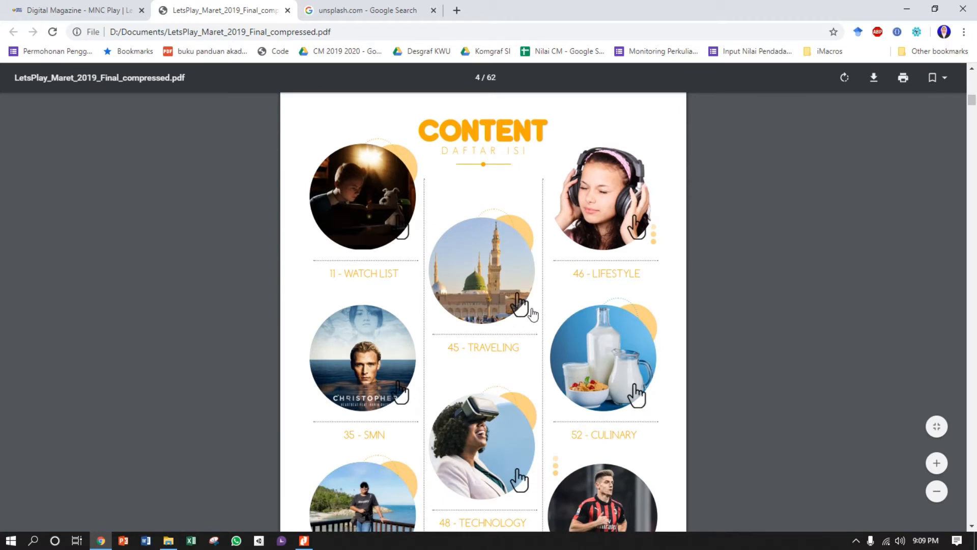
pyautogui.scroll(-1, 646, 240)
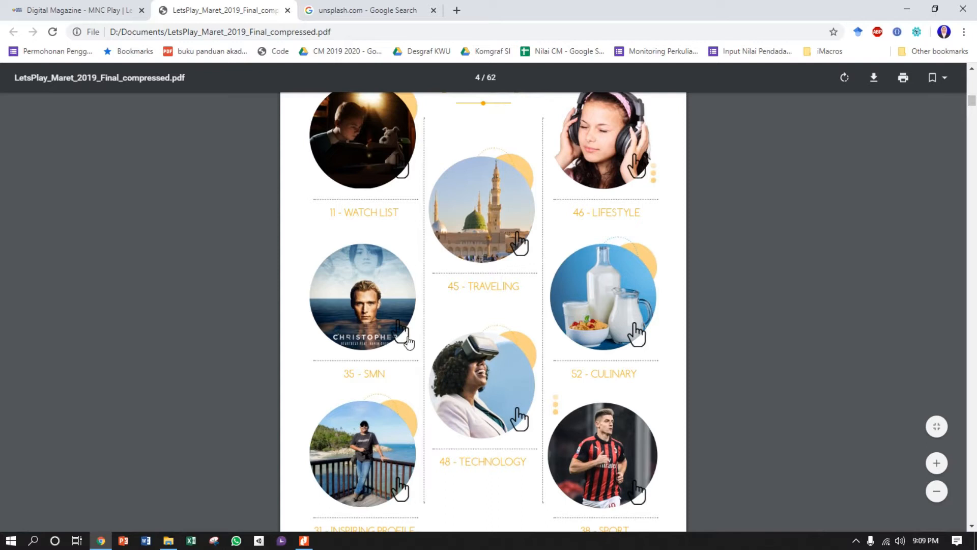
pyautogui.scroll(1, 514, 407)
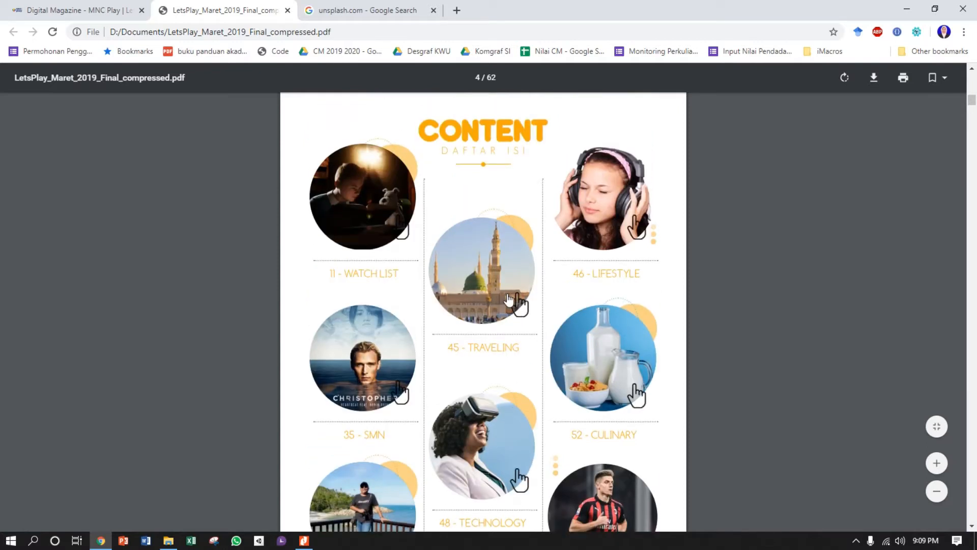
# - Follow the Traveling link to its article on page 45, look it over, and return to the contents page
pyautogui.click(508, 299)
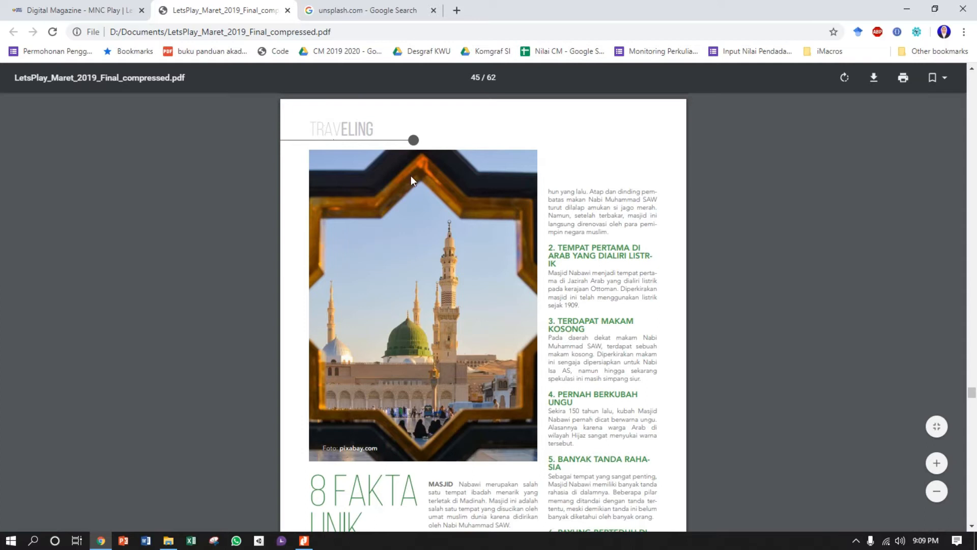
pyautogui.scroll(-1, 372, 295)
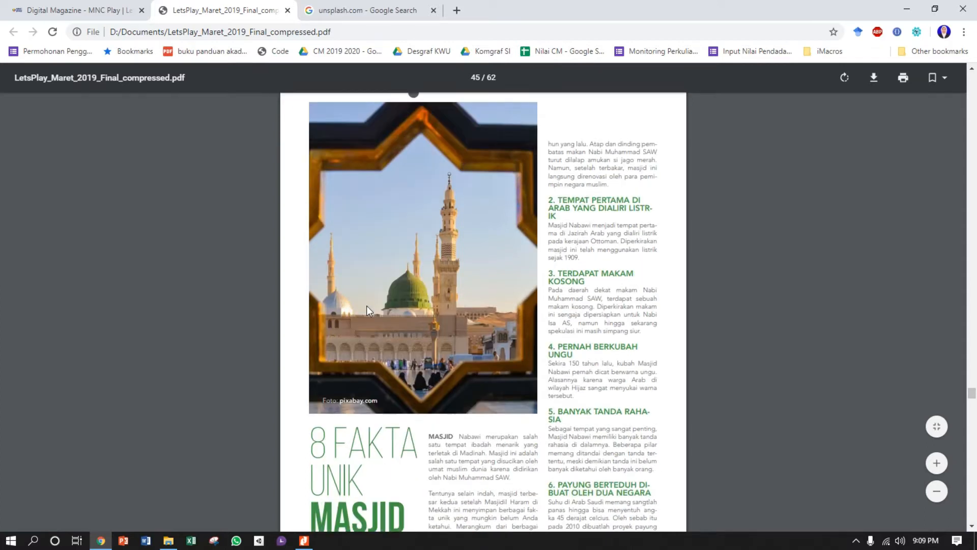
pyautogui.scroll(1, 525, 256)
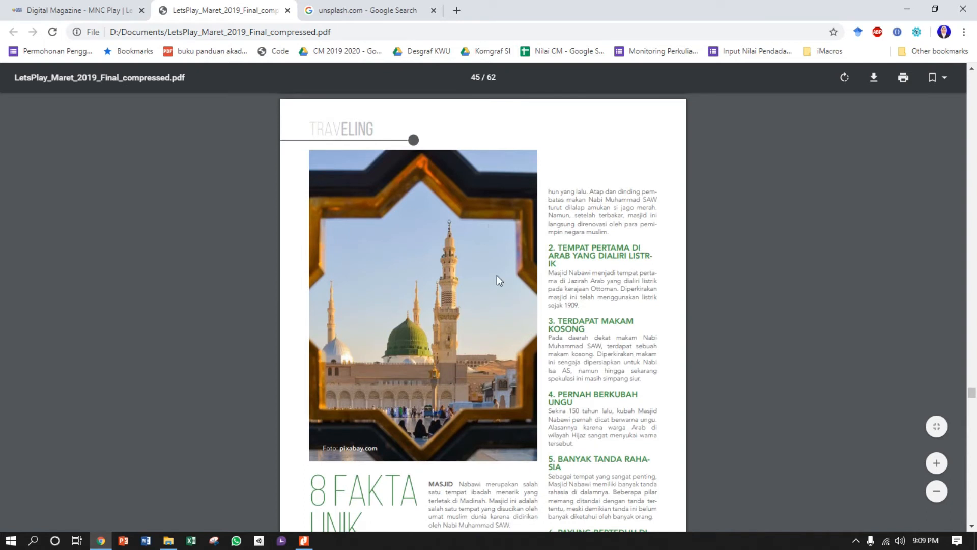
pyautogui.scroll(-5, 497, 275)
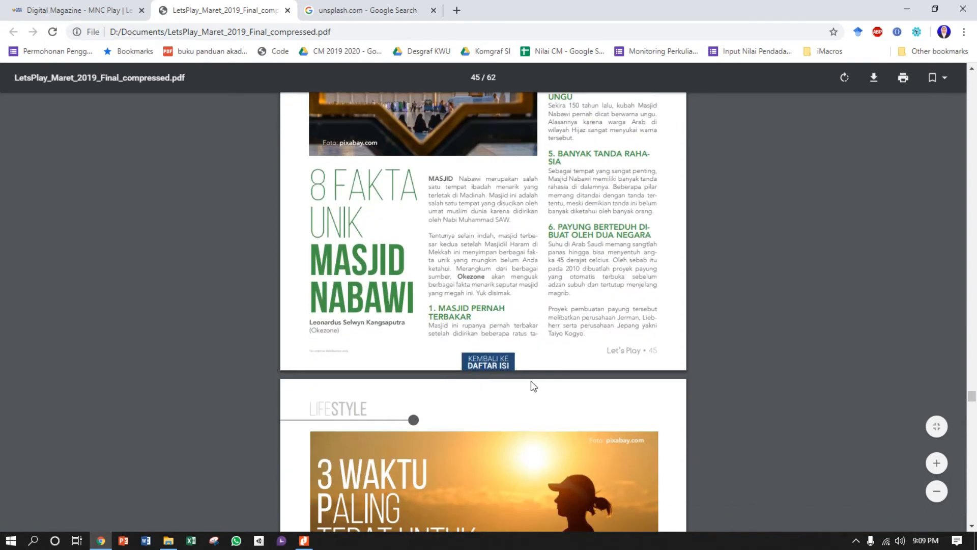
pyautogui.click(495, 365)
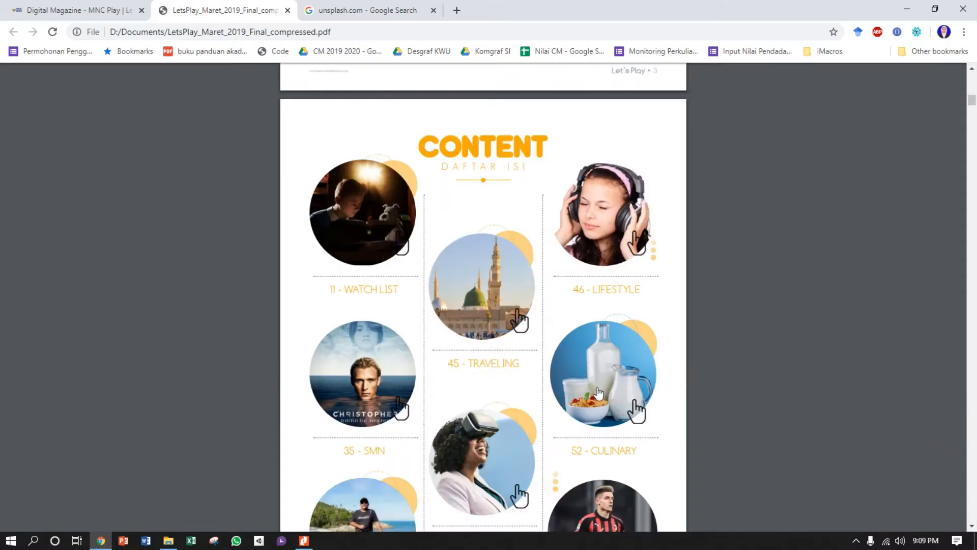
# - Test the Technology link in the contents, view its article, and return to the contents page
pyautogui.scroll(-2, 592, 331)
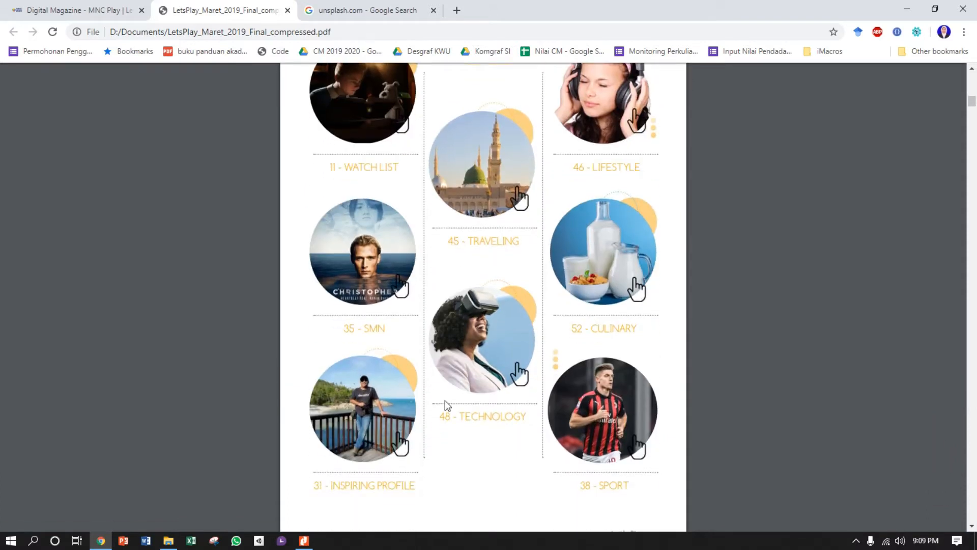
pyautogui.click(496, 353)
pyautogui.scroll(-5, 483, 320)
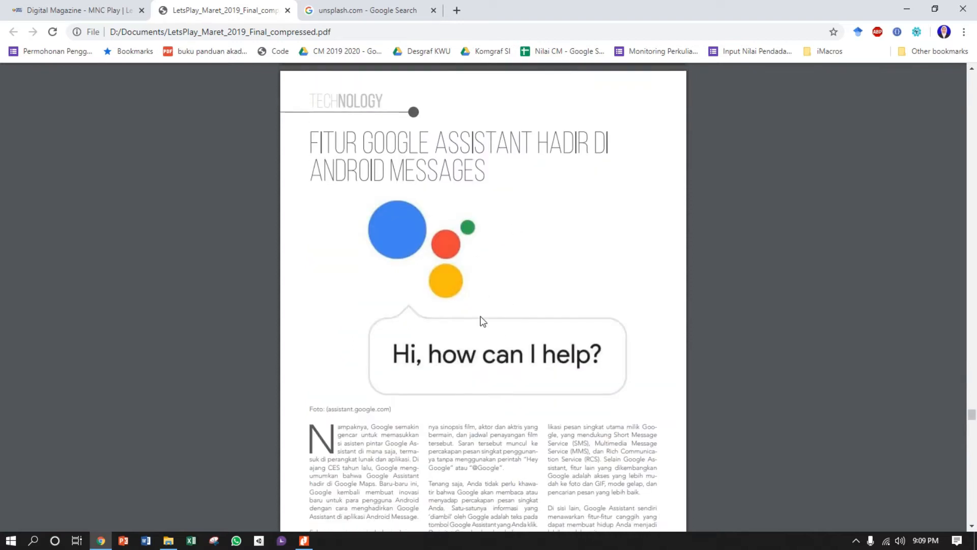
pyautogui.click(485, 424)
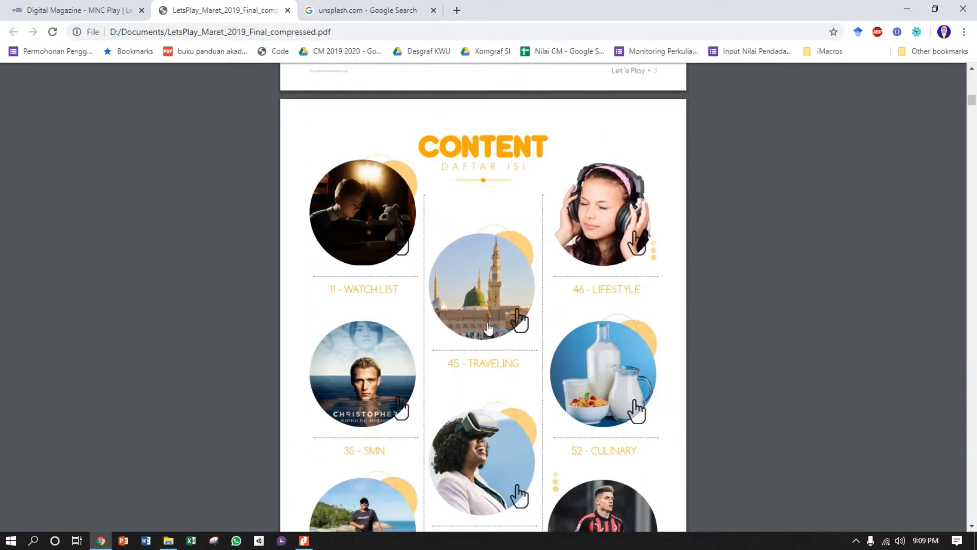
# - Test the Sport link in the contents, view its article, and return to the contents page
pyautogui.scroll(-2, 489, 330)
pyautogui.click(610, 421)
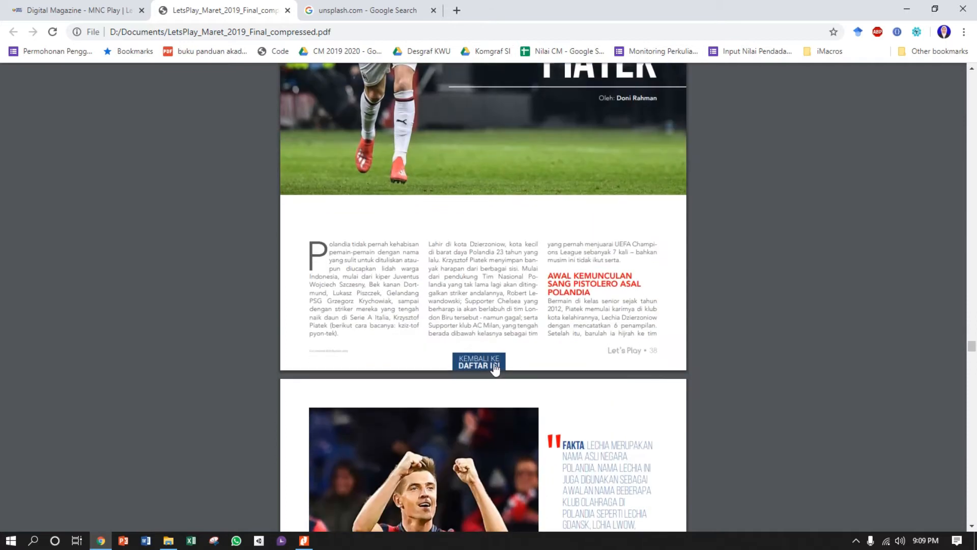
pyautogui.click(487, 364)
# - Follow the Inspiring Profile link in the contents and look through its interview pages up to page 34
pyautogui.scroll(-2, 478, 340)
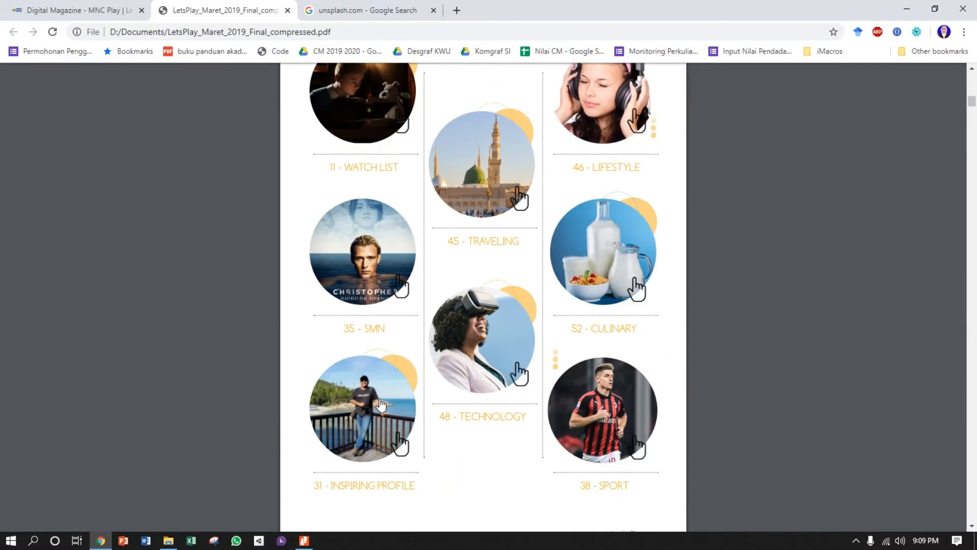
pyautogui.click(380, 397)
pyautogui.scroll(-4, 468, 350)
pyautogui.scroll(-11, 483, 344)
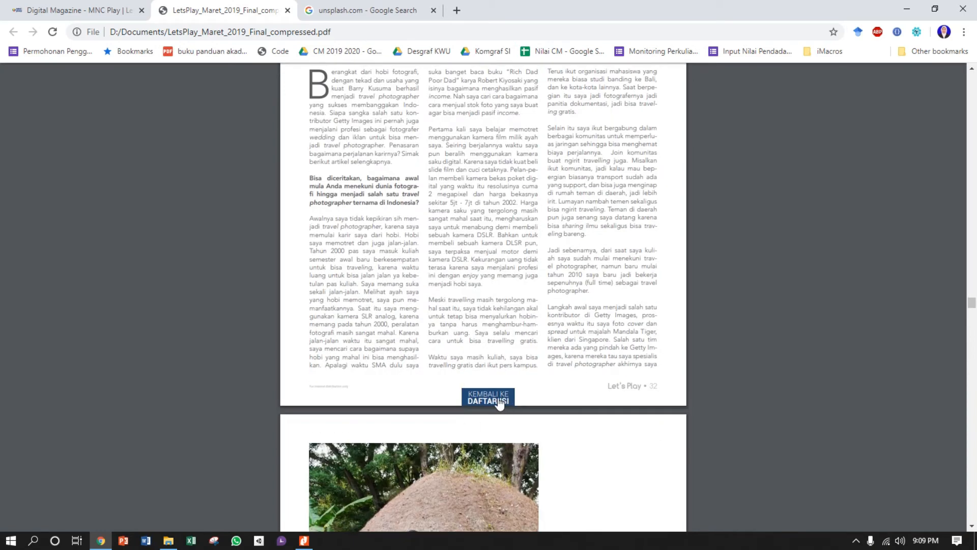
pyautogui.scroll(5, 496, 385)
pyautogui.scroll(-14, 500, 274)
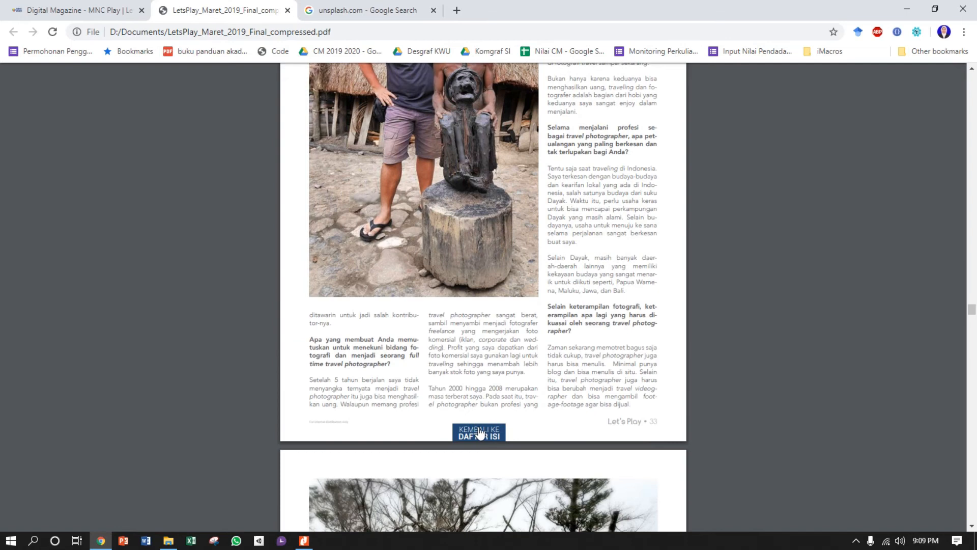
pyautogui.scroll(-13, 480, 433)
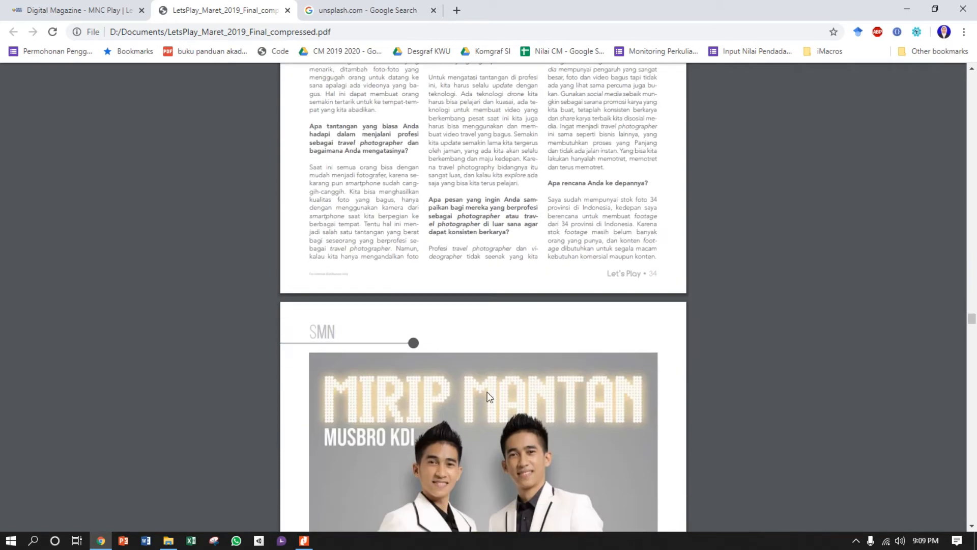
# - Look over the SMN article pages through the Christopher feature on page 37 and return to the contents page
pyautogui.scroll(-3, 493, 365)
pyautogui.scroll(6, 496, 359)
pyautogui.scroll(9, 479, 367)
pyautogui.scroll(-9, 480, 367)
pyautogui.scroll(-20, 479, 368)
pyautogui.scroll(-4, 481, 365)
pyautogui.scroll(4, 482, 366)
pyautogui.scroll(-8, 469, 266)
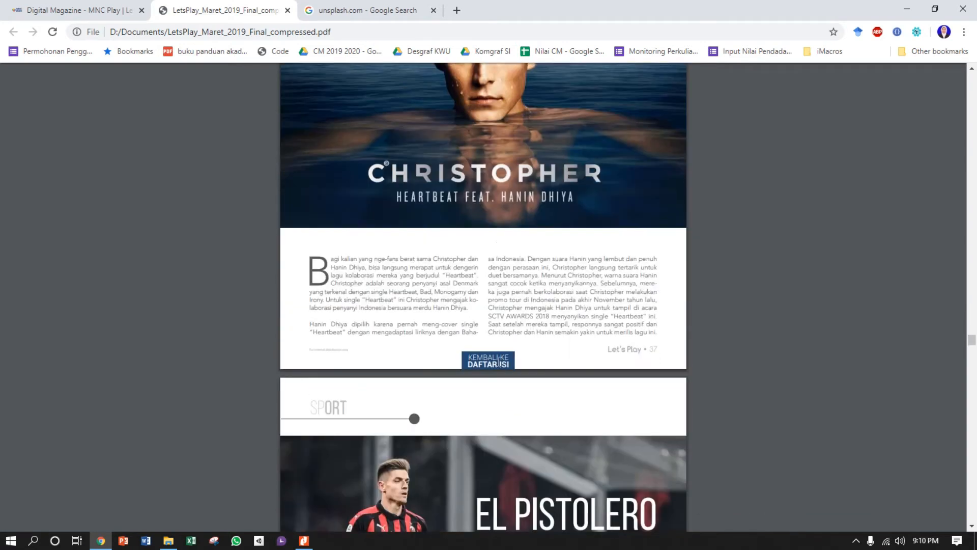
pyautogui.scroll(-4, 500, 363)
pyautogui.scroll(5, 498, 363)
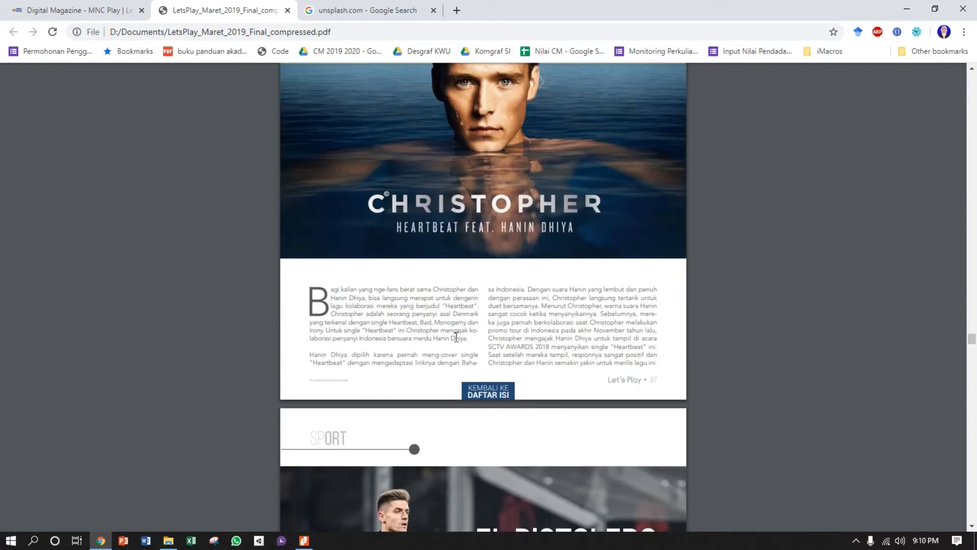
pyautogui.scroll(7, 456, 338)
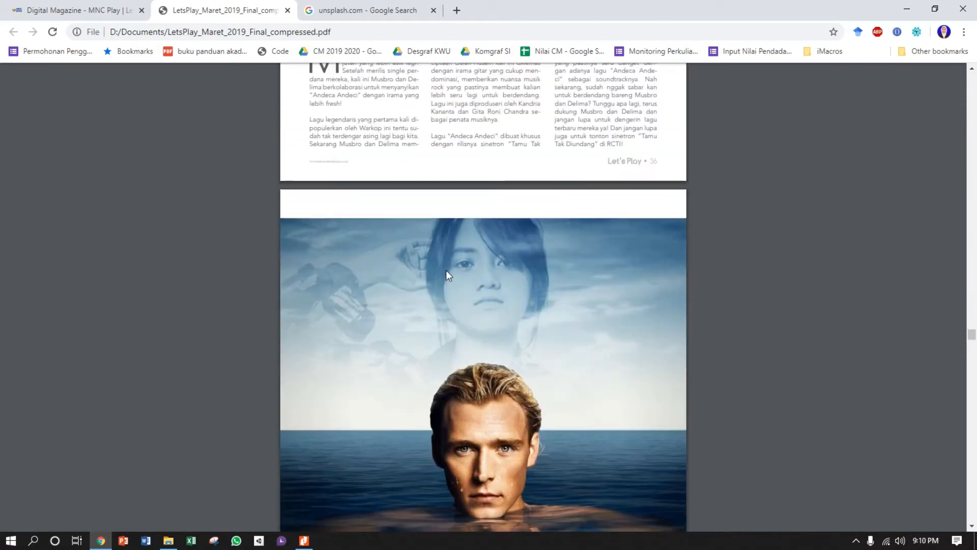
pyautogui.scroll(-6, 446, 275)
pyautogui.click(488, 454)
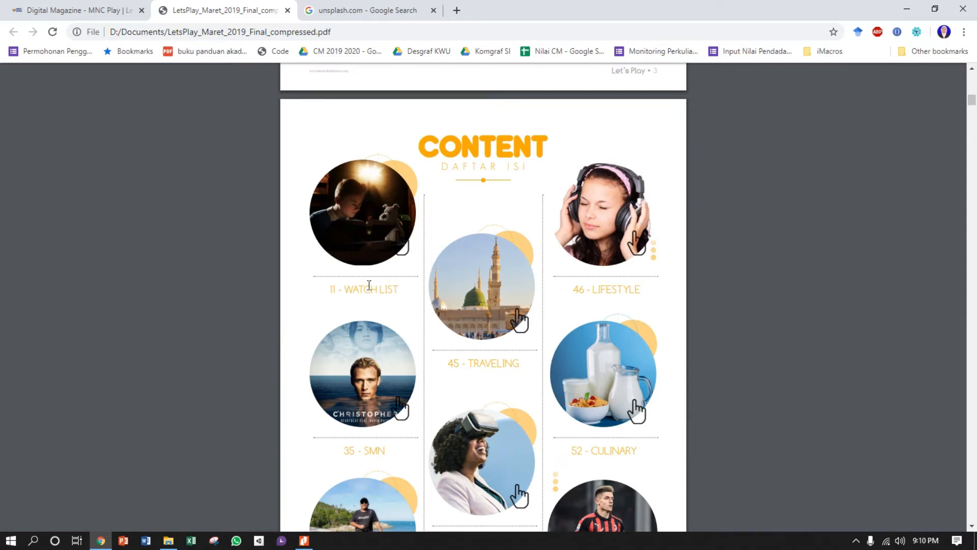
# - Test the Watch List link in the contents, view its film page, and return to the contents page
pyautogui.click(362, 220)
pyautogui.scroll(-6, 524, 288)
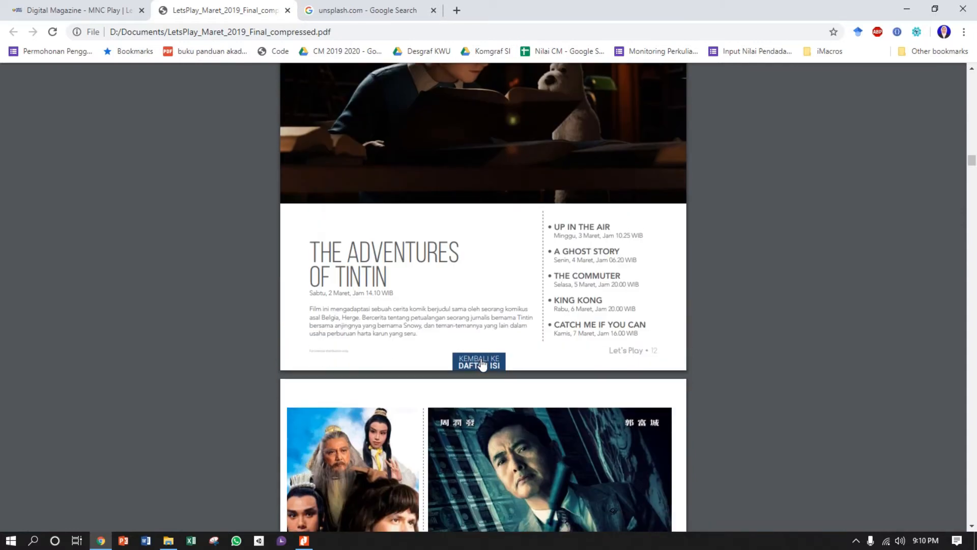
pyautogui.click(484, 364)
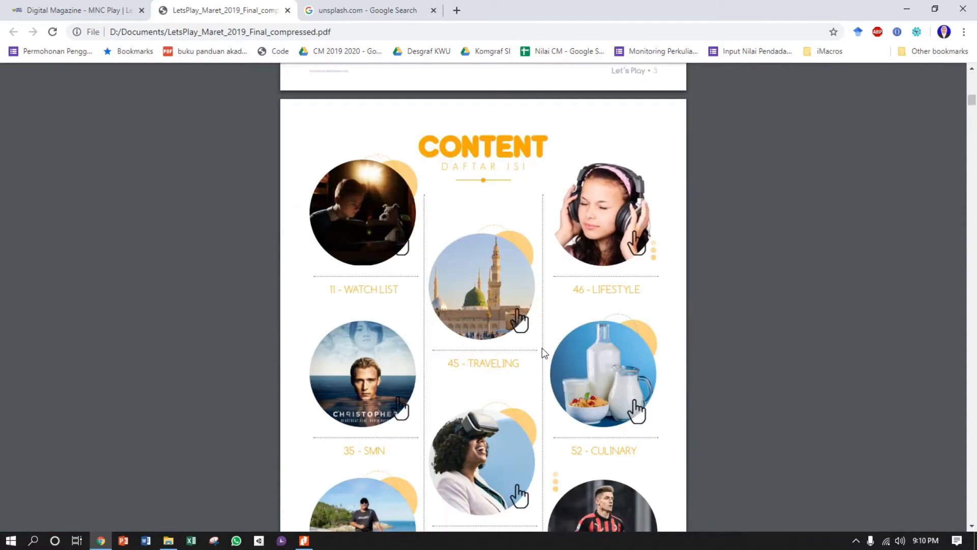
# - Follow the Culinary link in the contents and examine the photo and text layout of its article on page 51
pyautogui.scroll(-1, 542, 347)
pyautogui.click(600, 340)
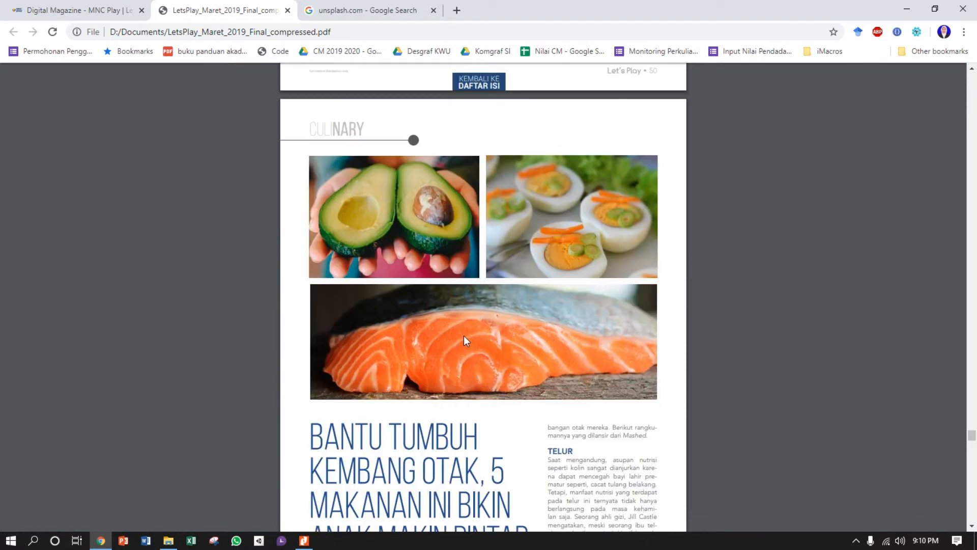
pyautogui.scroll(-3, 477, 347)
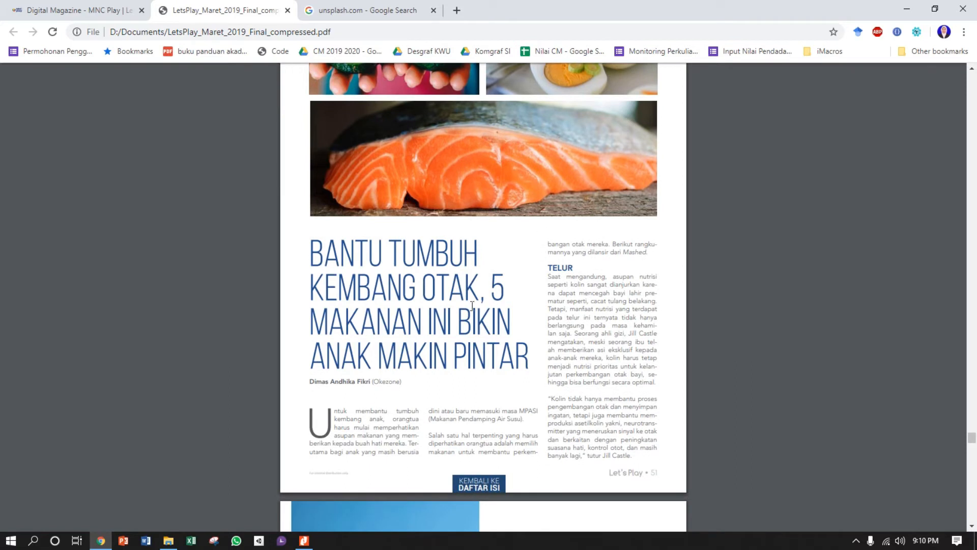
pyautogui.scroll(2, 470, 305)
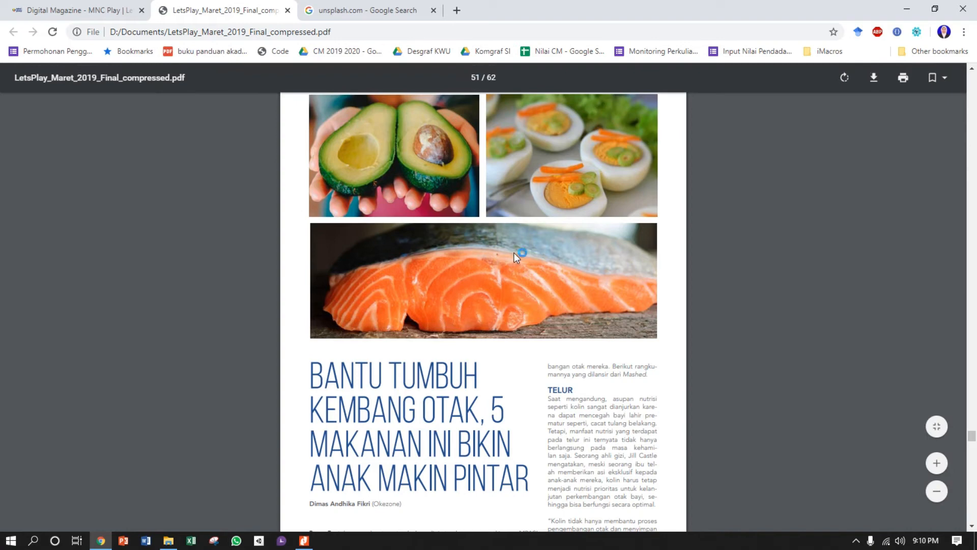
# - Switch to Nitro Pro and open Kelompok 9.pdf from the Komputer Grafis praktikum folder on the MULTIMEDIA (E:) drive
pyautogui.click(304, 540)
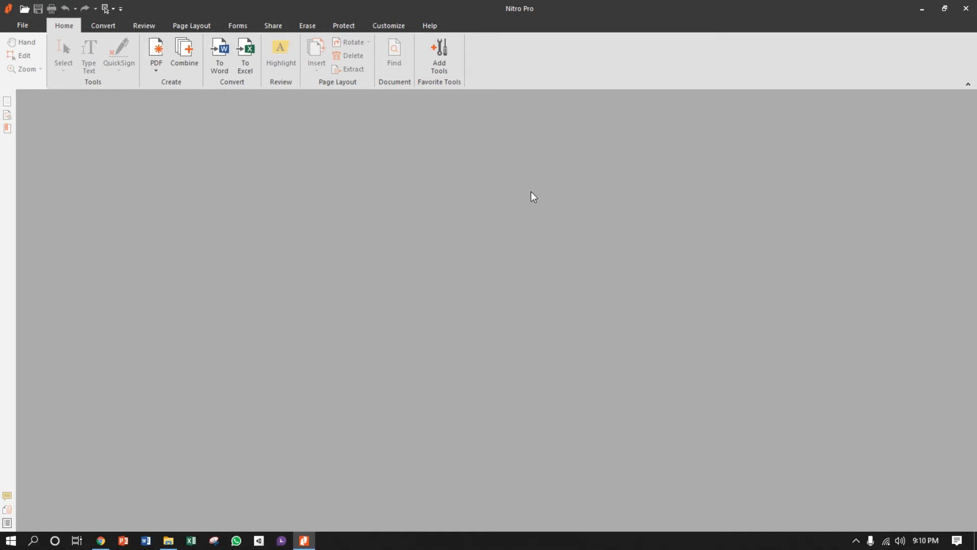
pyautogui.click(23, 26)
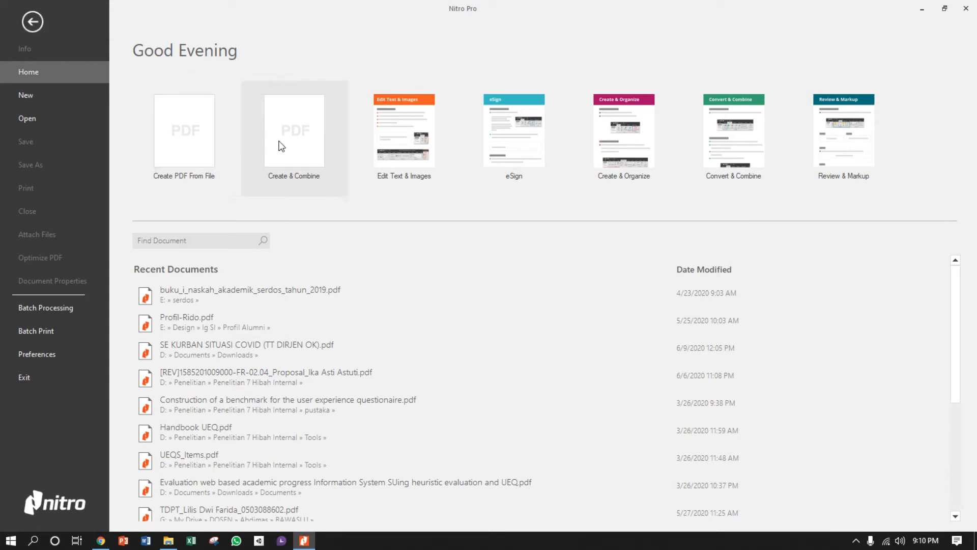
pyautogui.click(34, 120)
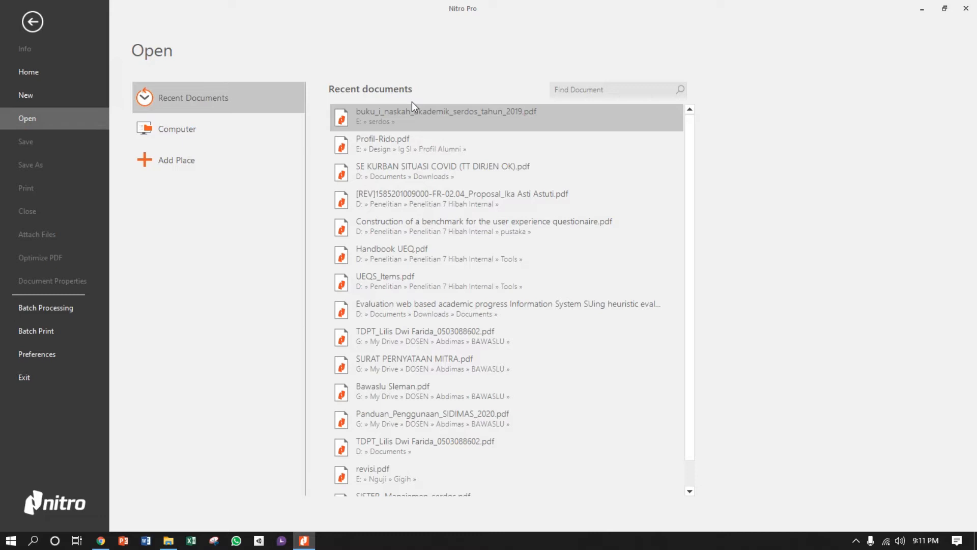
pyautogui.click(152, 136)
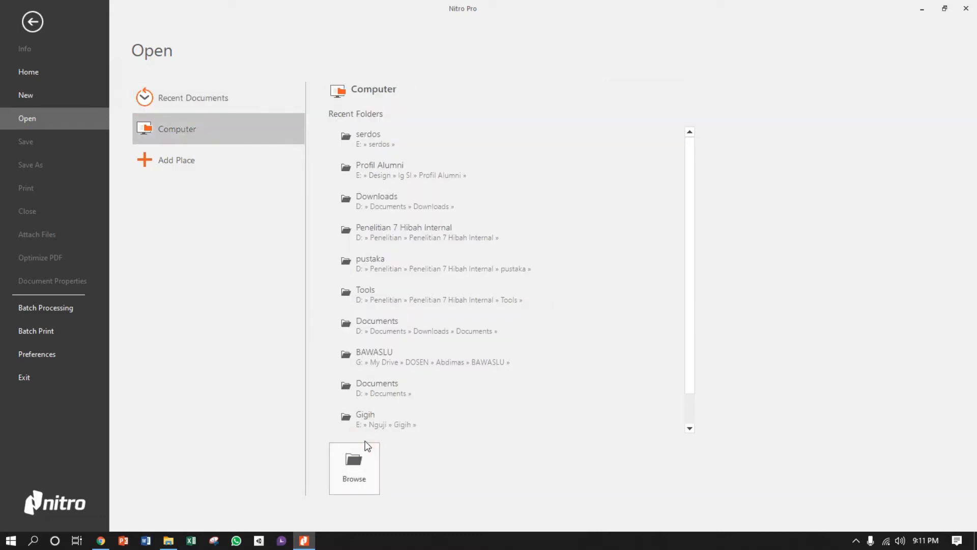
pyautogui.click(360, 460)
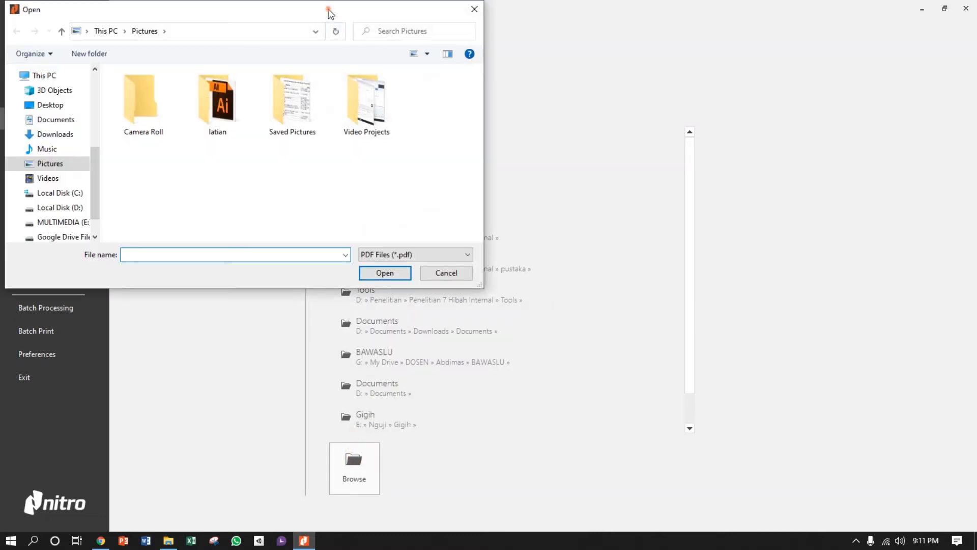
pyautogui.moveTo(329, 10); pyautogui.dragTo(544, 63)
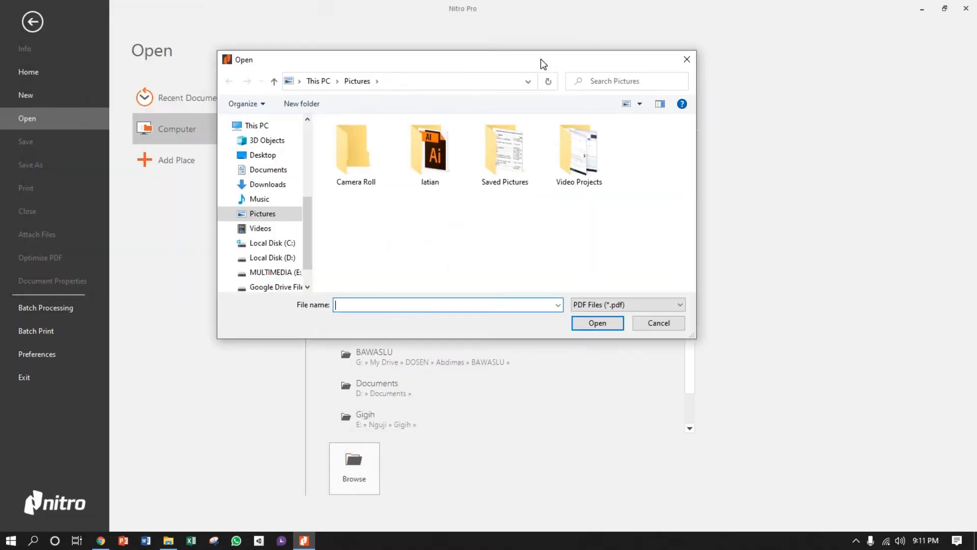
pyautogui.click(271, 272)
pyautogui.scroll(-2, 354, 209)
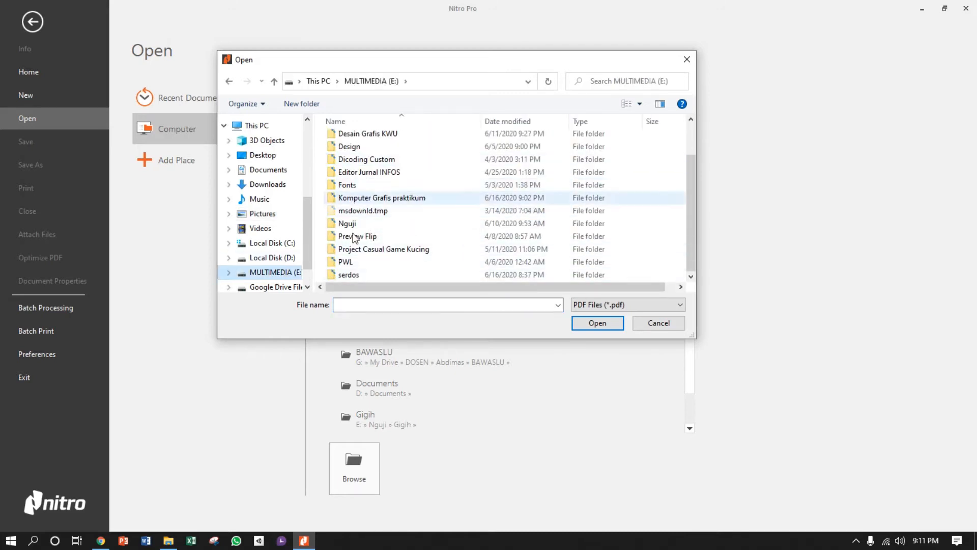
pyautogui.doubleClick(384, 198)
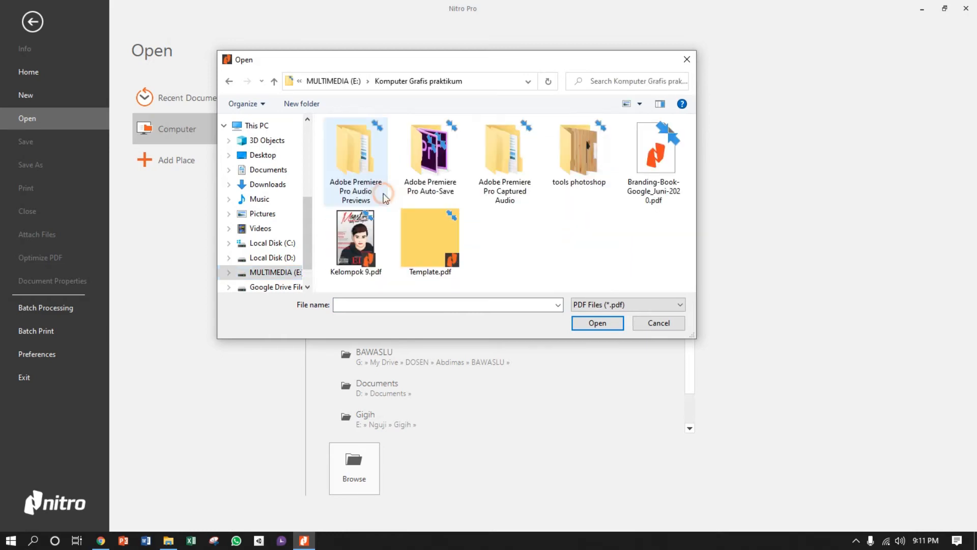
pyautogui.click(362, 246)
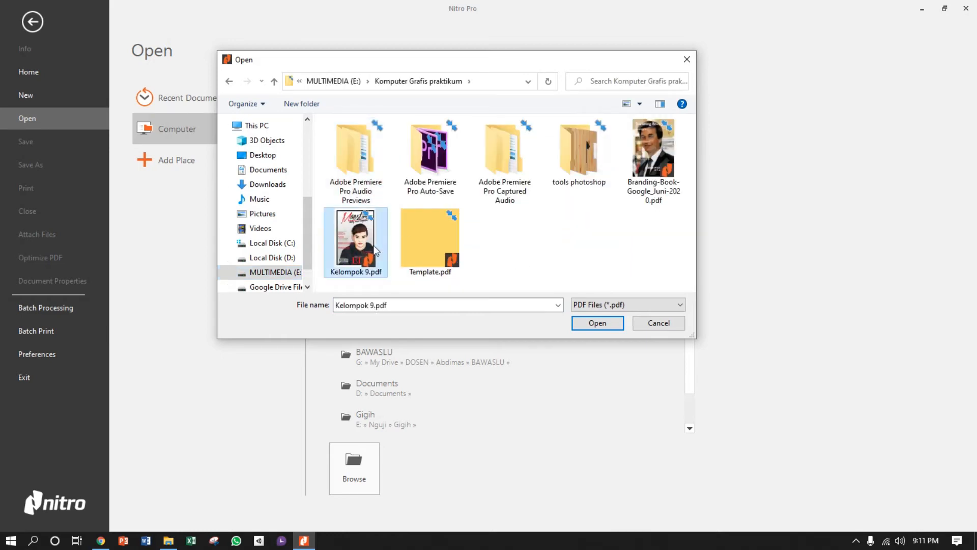
pyautogui.click(599, 323)
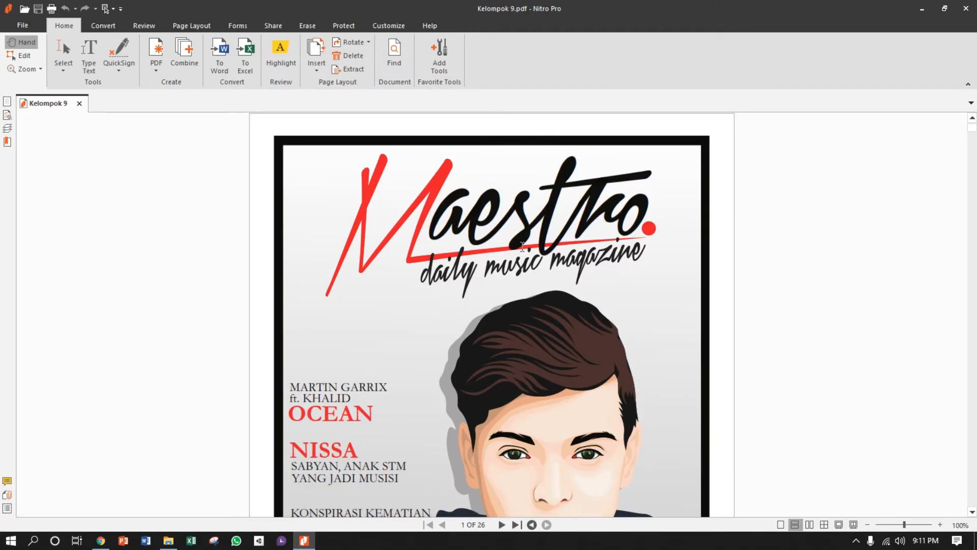
# - Examine the Maestro magazine's cover and the layout of its Kami Hadir editorial page
pyautogui.scroll(-3, 523, 246)
pyautogui.scroll(3, 522, 247)
pyautogui.scroll(-4, 698, 245)
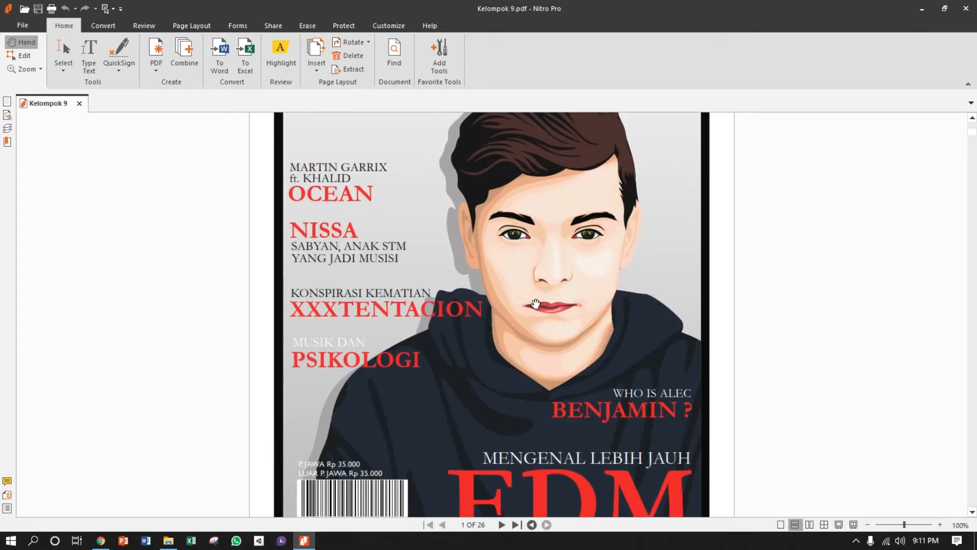
pyautogui.scroll(-4, 535, 302)
pyautogui.scroll(-2, 539, 301)
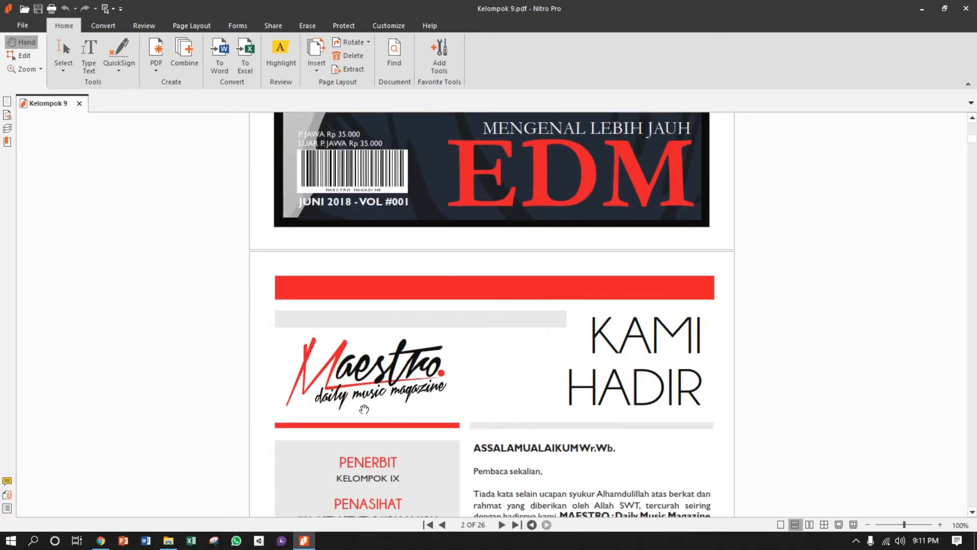
pyautogui.scroll(-3, 654, 344)
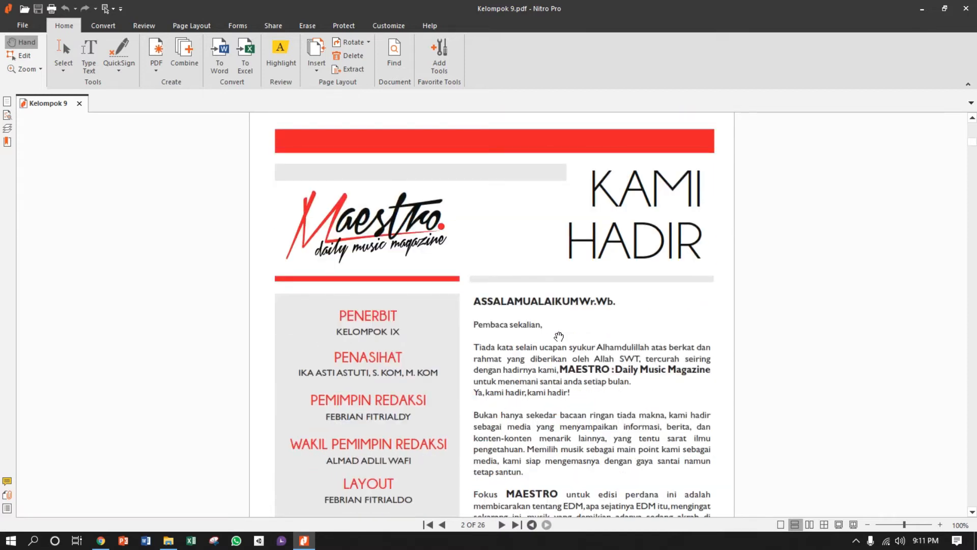
pyautogui.scroll(-2, 560, 336)
pyautogui.scroll(-3, 568, 333)
pyautogui.scroll(3, 567, 334)
pyautogui.scroll(-3, 568, 333)
# - Look over the magazine's contents page and the Peran Musik Jaman Dulu article, returning to the contents page
pyautogui.scroll(-6, 337, 203)
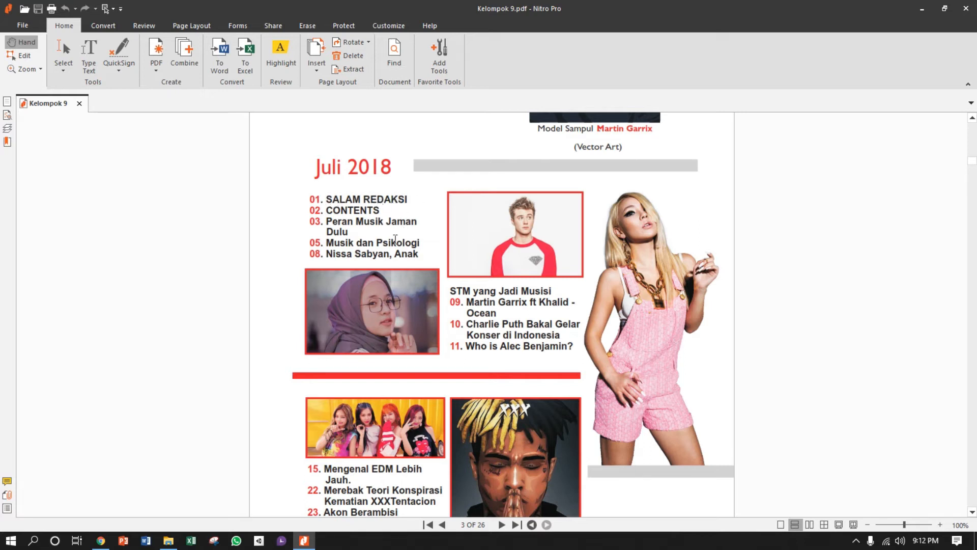
pyautogui.scroll(-10, 404, 284)
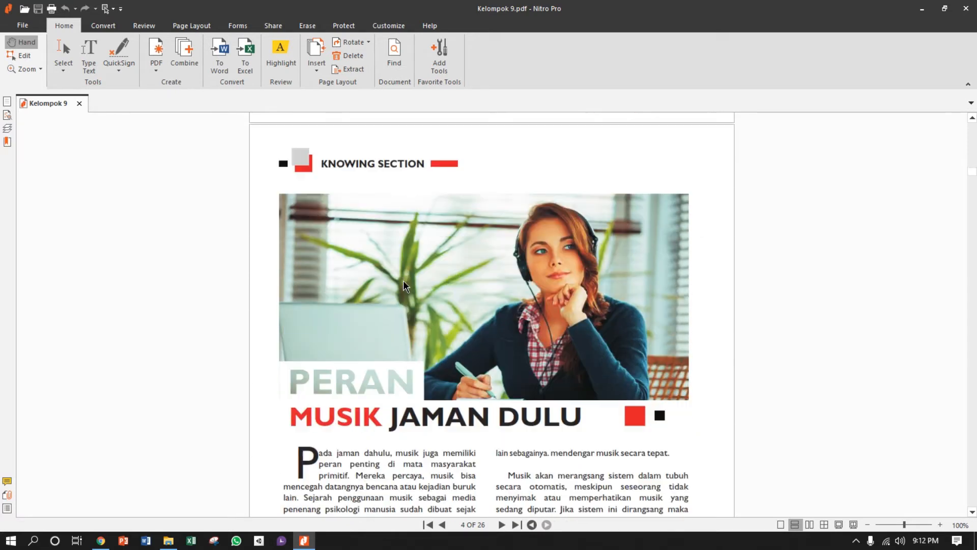
pyautogui.scroll(-5, 403, 286)
pyautogui.scroll(-2, 588, 320)
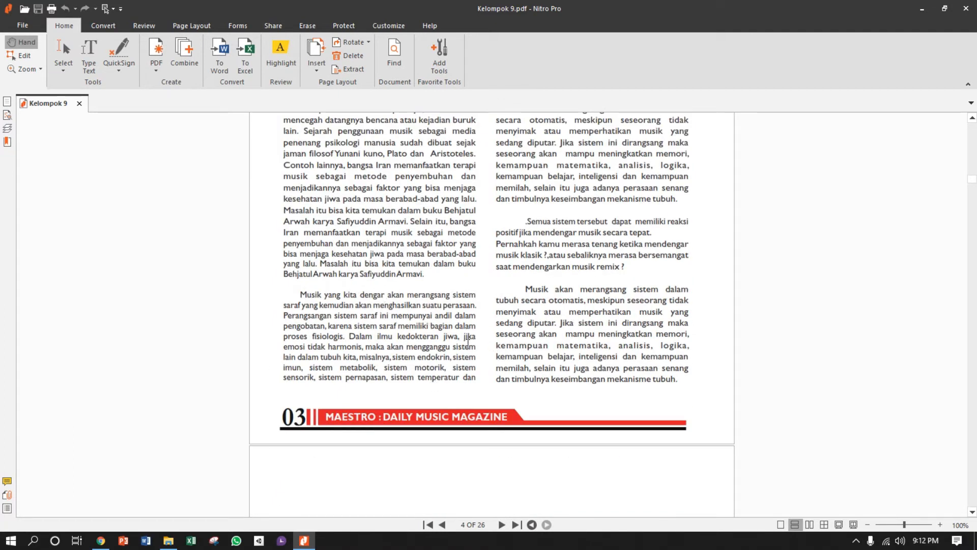
pyautogui.scroll(10, 467, 341)
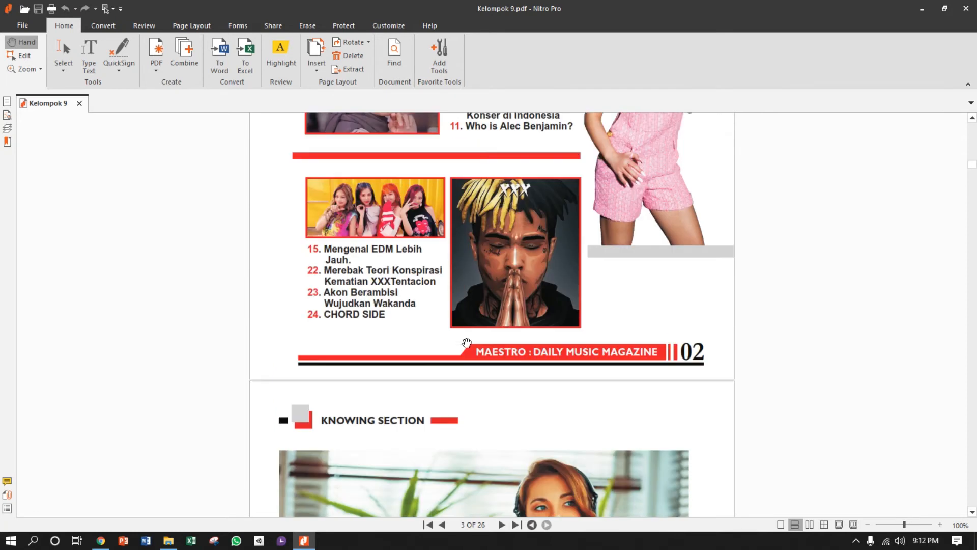
pyautogui.scroll(3, 465, 342)
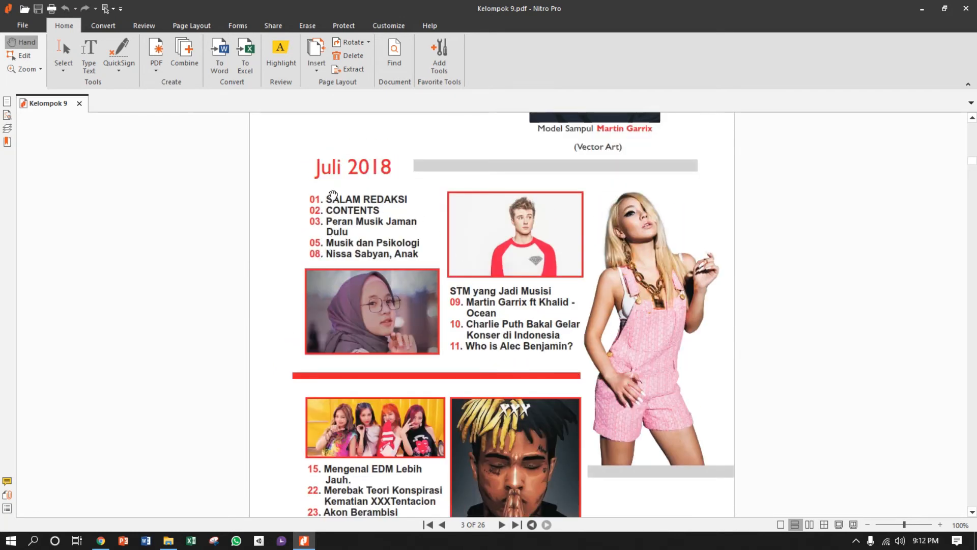
# - Start a new link and outline its area around the "11. Who is Alec Benjamin?" entry on the contents page
pyautogui.scroll(-2, 509, 310)
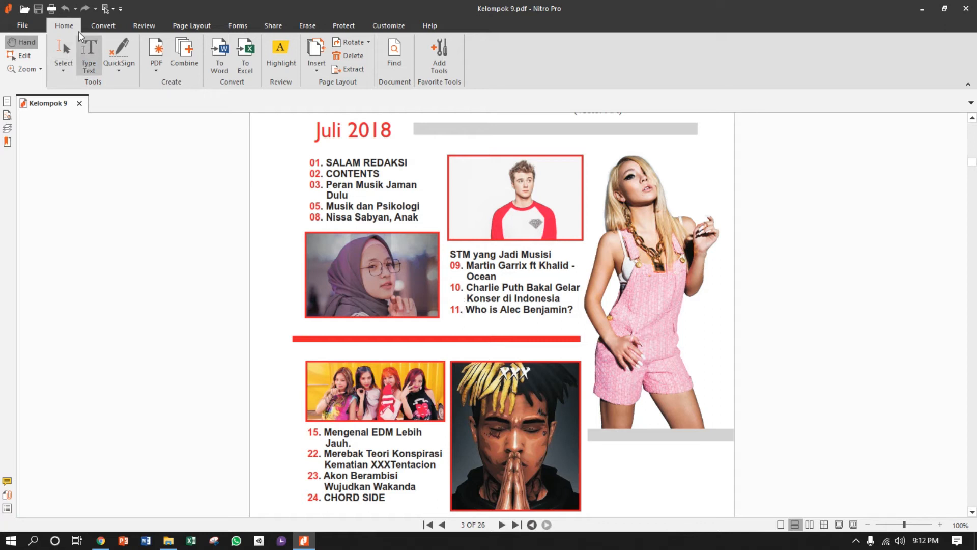
pyautogui.click(66, 48)
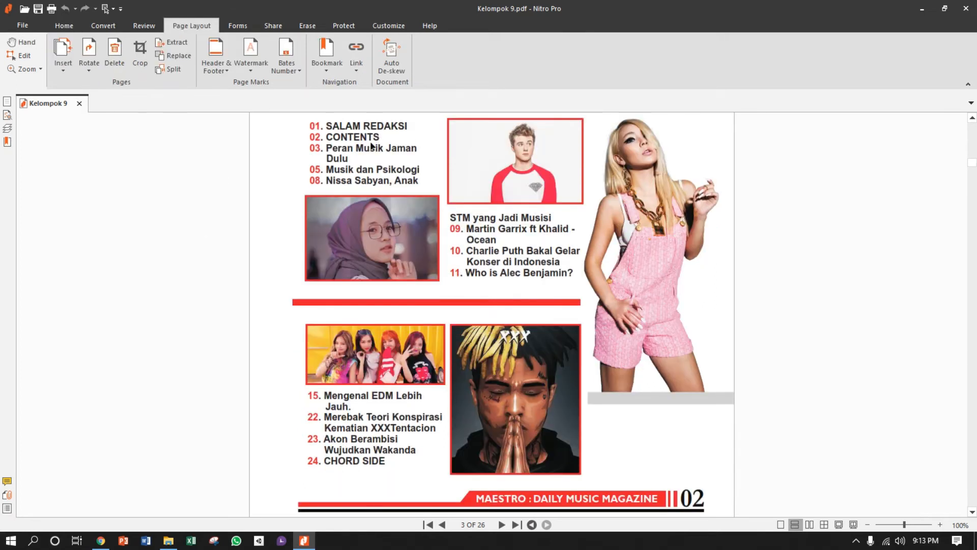
pyautogui.scroll(1, 371, 146)
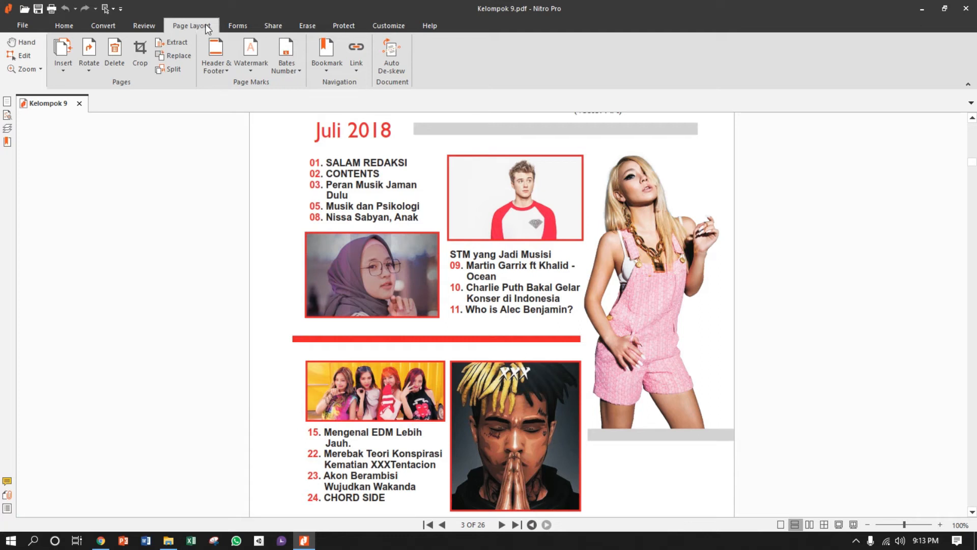
pyautogui.click(354, 69)
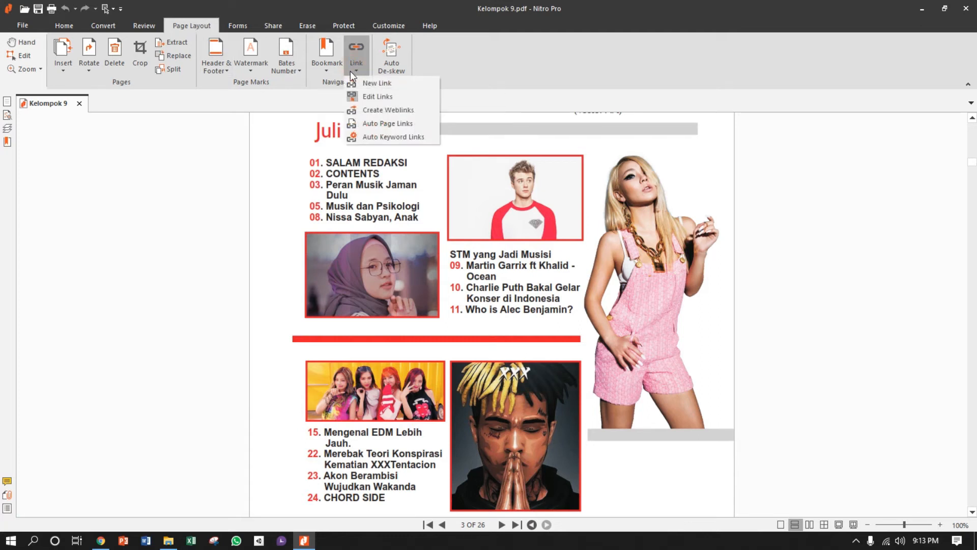
pyautogui.click(382, 85)
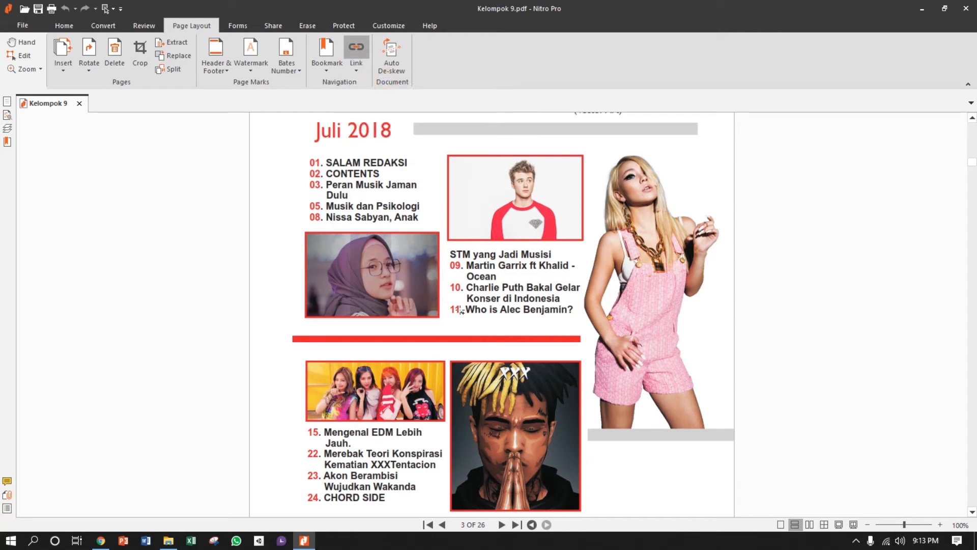
pyautogui.moveTo(447, 303); pyautogui.dragTo(579, 318)
pyautogui.moveTo(534, 142); pyautogui.dragTo(310, 170)
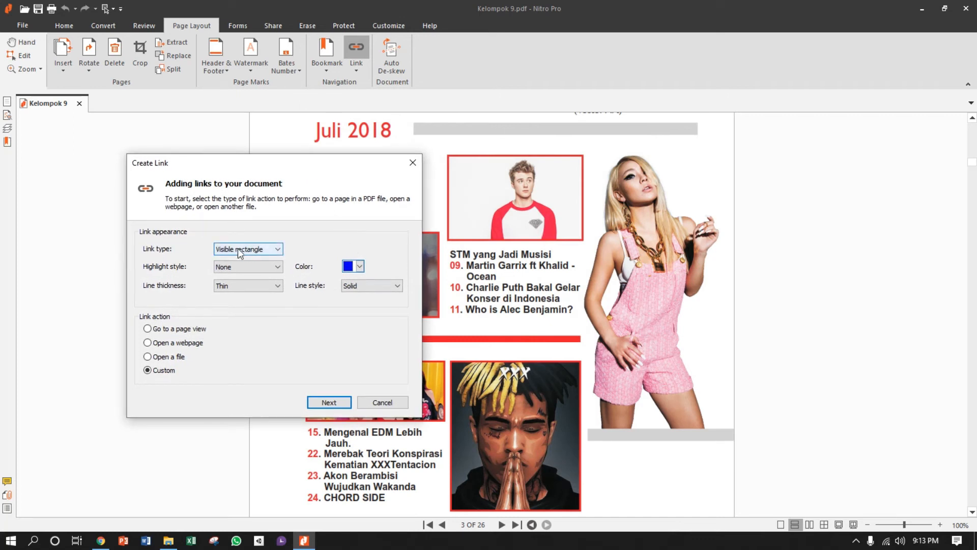
# - Make the link an invisible rectangle and choose going to a page view as its action
pyautogui.click(278, 249)
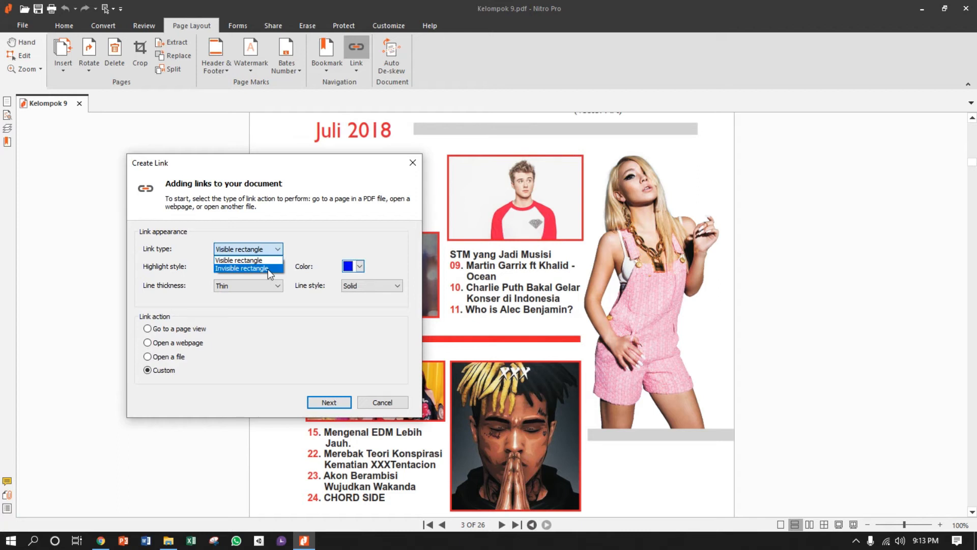
pyautogui.click(240, 268)
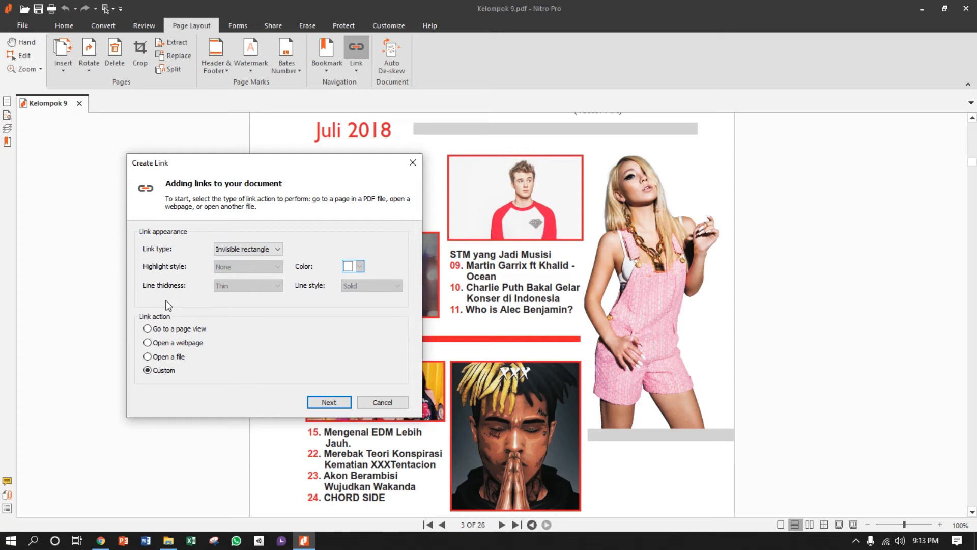
pyautogui.click(149, 329)
pyautogui.click(326, 402)
# - Set the Alec Benjamin link's destination to page 15 with Fit page zoom and create the link
pyautogui.moveTo(506, 198); pyautogui.dragTo(290, 214)
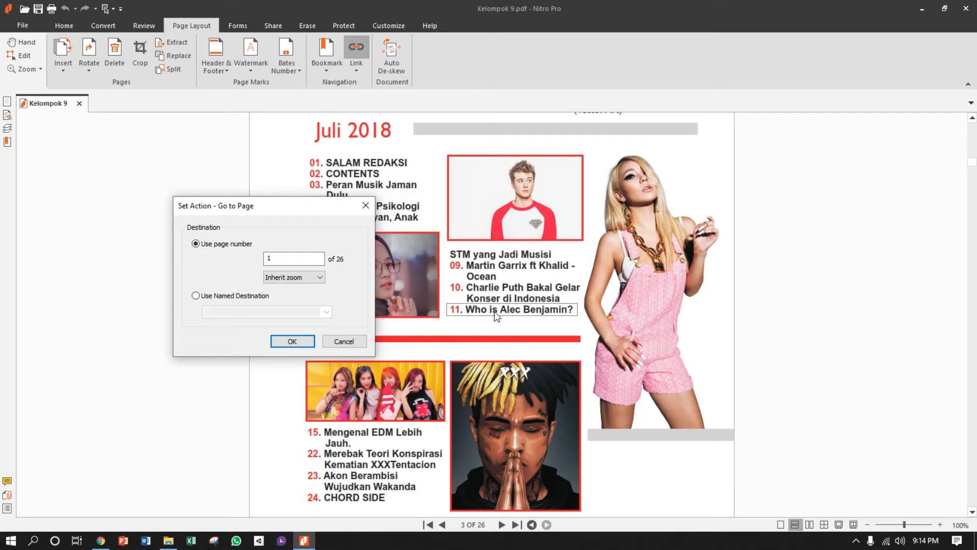
pyautogui.click(270, 258)
pyautogui.click(321, 277)
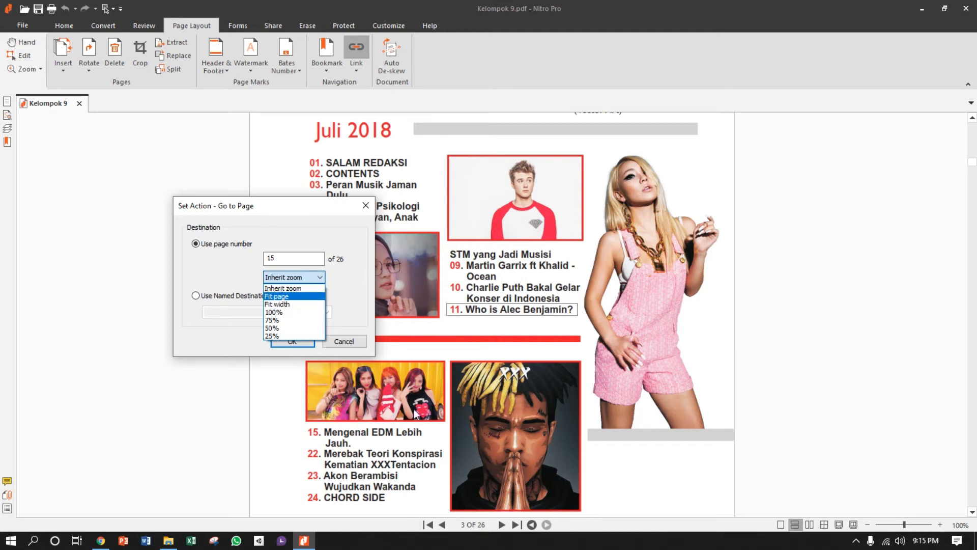
pyautogui.click(291, 298)
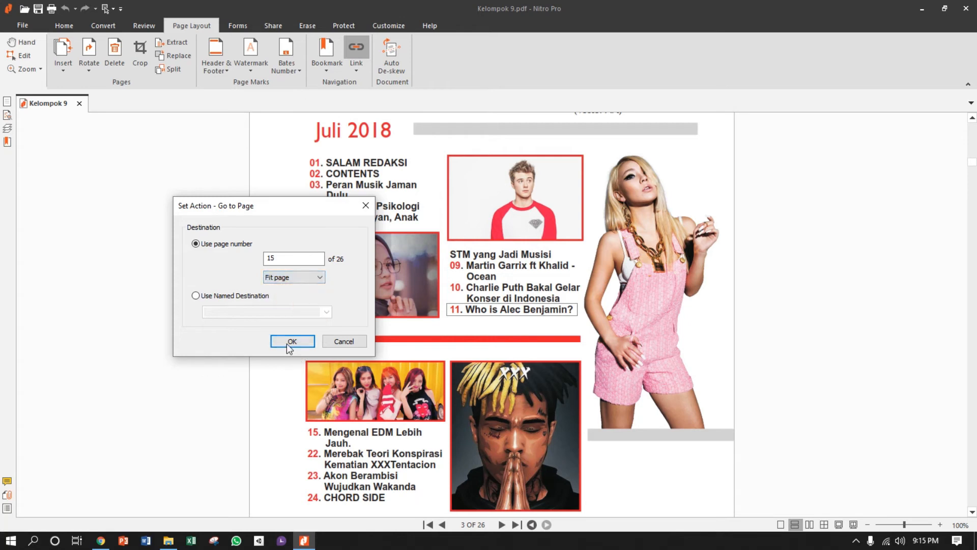
pyautogui.click(291, 342)
# - Inspect the outline of the Alec Benjamin link and test it by following it with the Hand tool
pyautogui.click(565, 310)
pyautogui.click(444, 302)
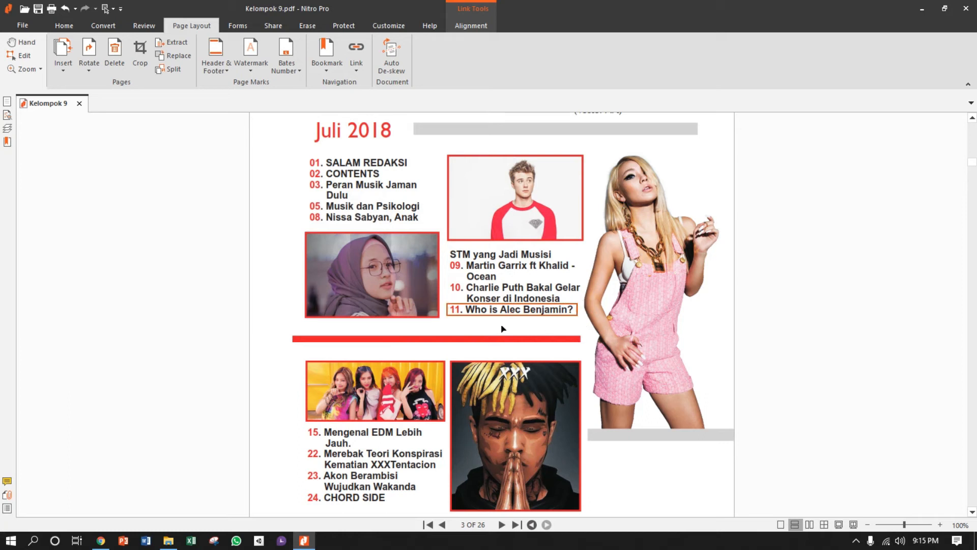
pyautogui.click(532, 304)
pyautogui.click(443, 312)
pyautogui.click(450, 307)
pyautogui.click(448, 320)
pyautogui.click(29, 47)
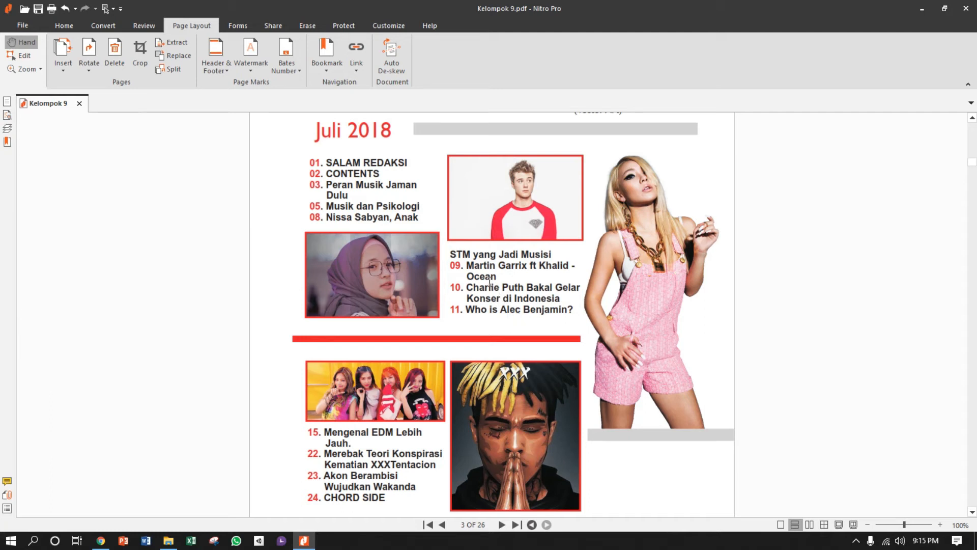
pyautogui.click(502, 314)
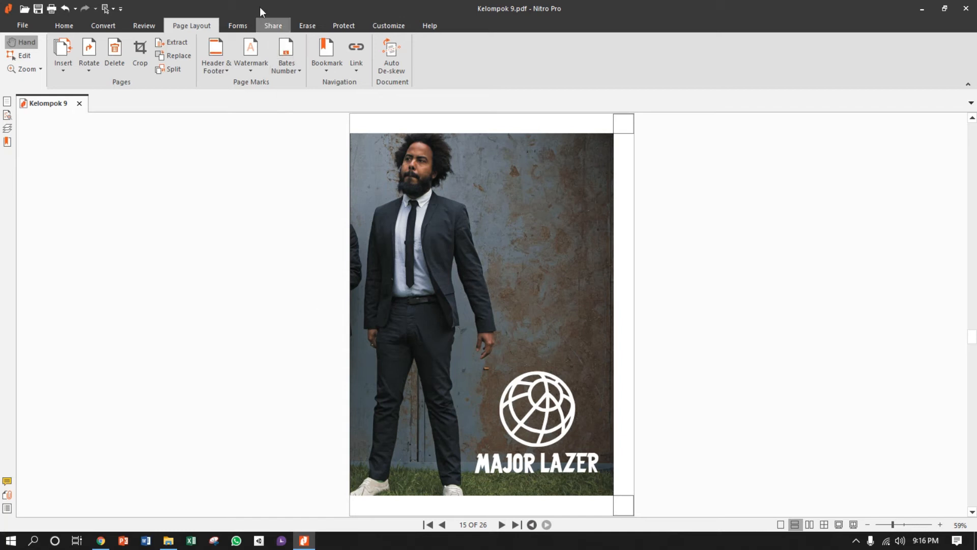
# - Add the image Icon_xx.xx.xxxx.JPG to the Major Lazer page, agreeing to remove all layers from the document
pyautogui.click(131, 26)
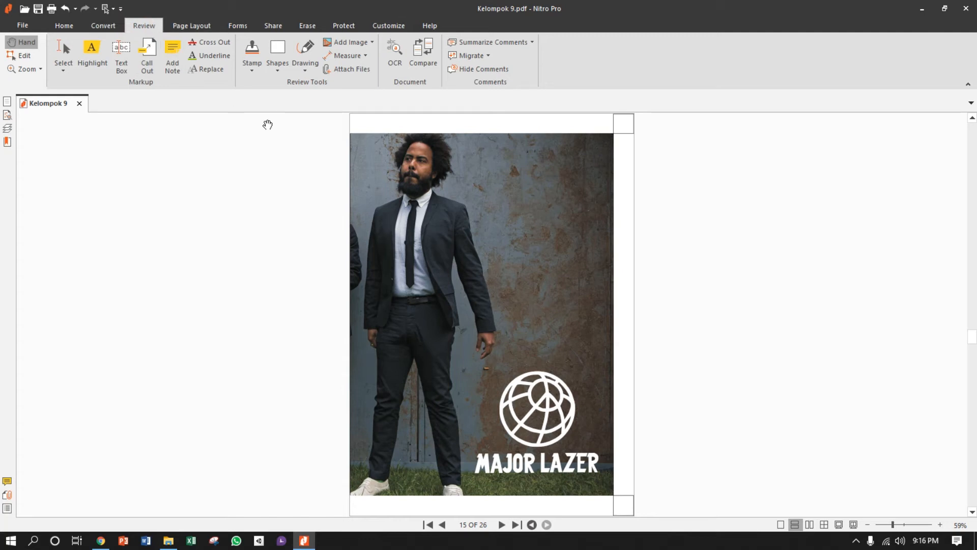
pyautogui.click(363, 45)
pyautogui.click(357, 56)
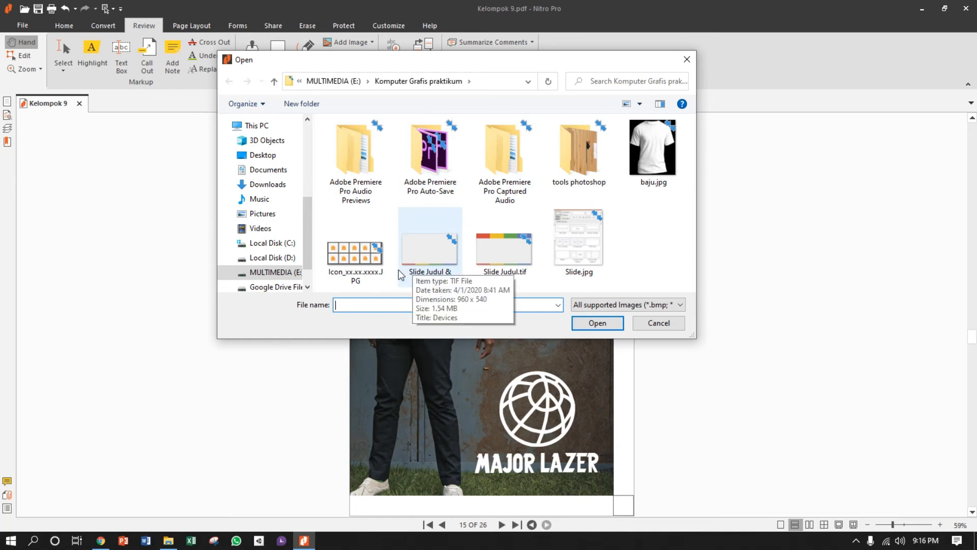
pyautogui.click(364, 256)
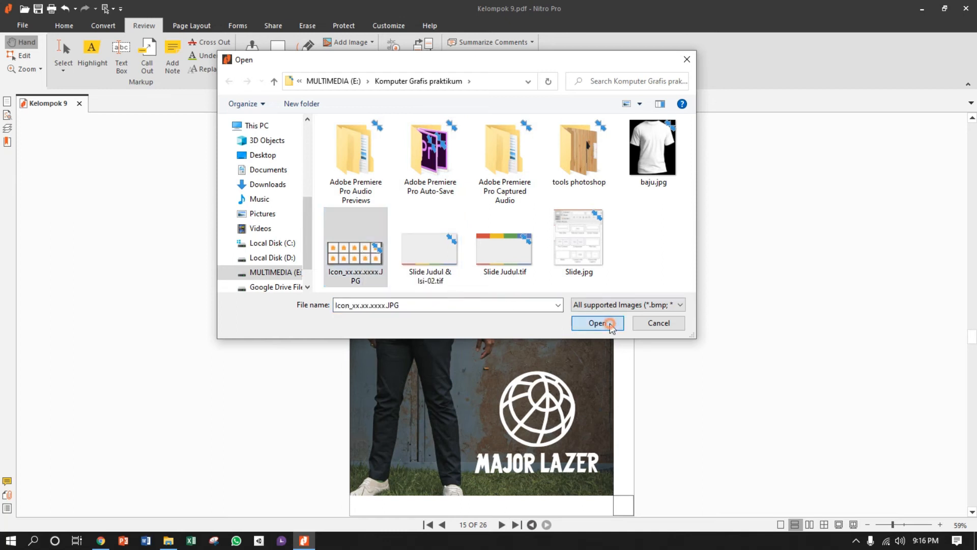
pyautogui.click(611, 323)
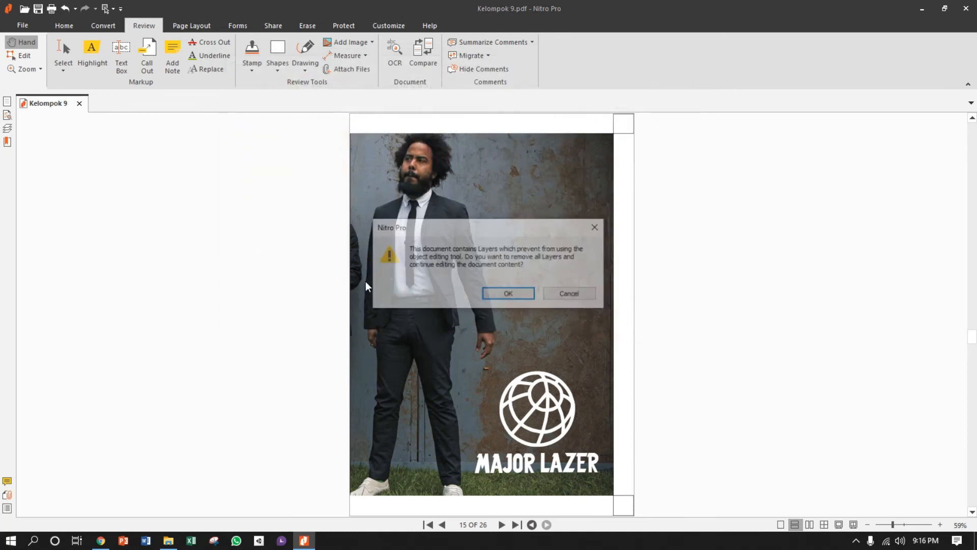
pyautogui.click(509, 294)
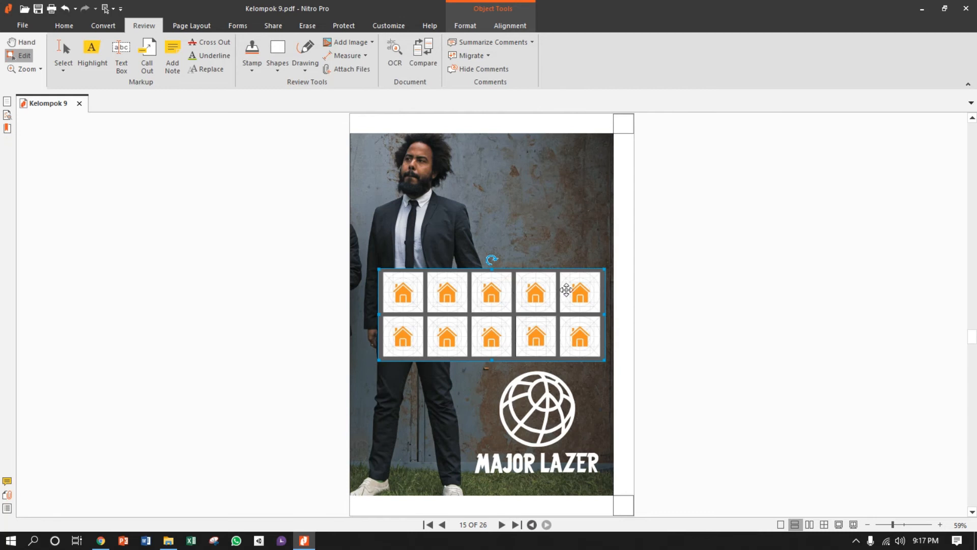
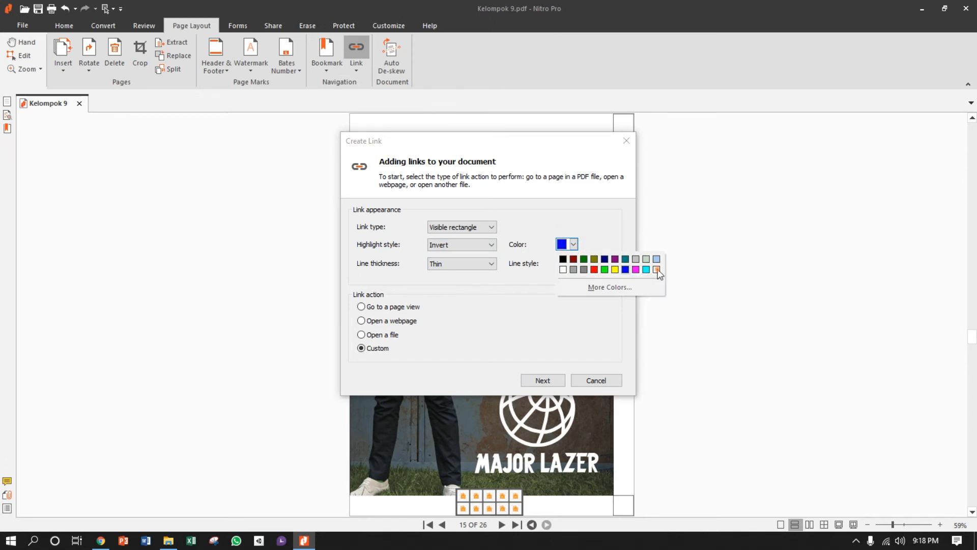
# - Give the home-icon image's link a white color and Dashed line style, with going to a page view as its action
pyautogui.click(656, 269)
pyautogui.click(608, 269)
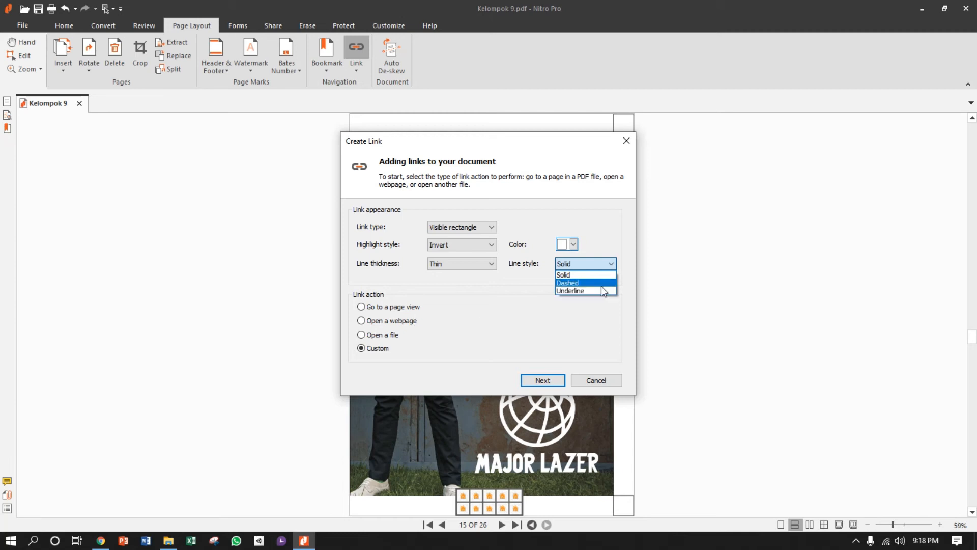
pyautogui.click(579, 283)
pyautogui.click(370, 307)
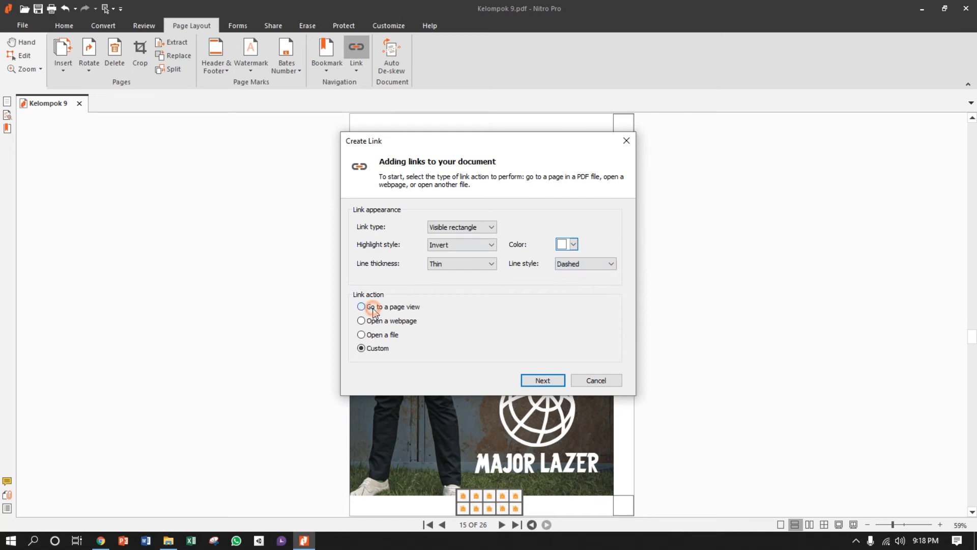
pyautogui.click(543, 381)
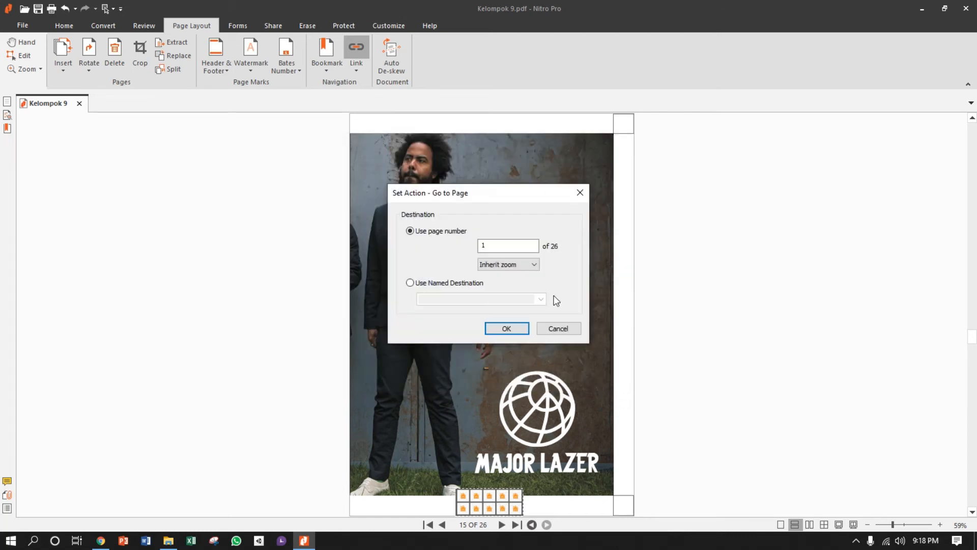
# - Set the home-icon link's destination to page 4 with Fit page zoom and test it with the Hand tool
pyautogui.click(503, 246)
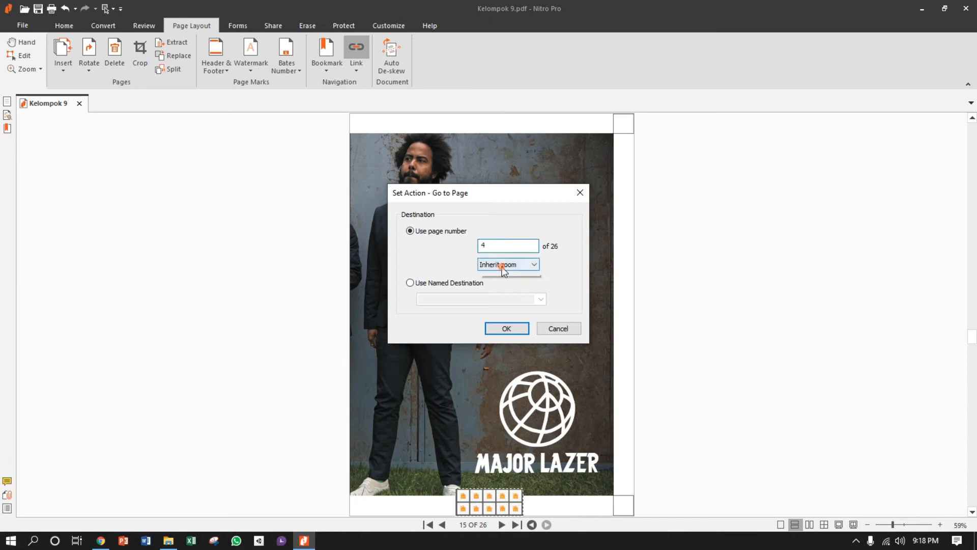
pyautogui.click(534, 264)
pyautogui.click(532, 279)
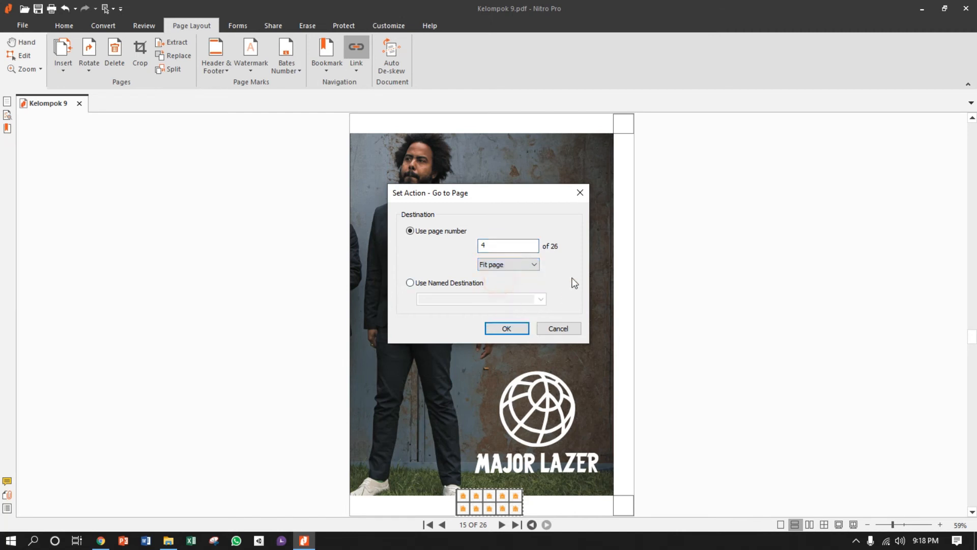
pyautogui.click(507, 329)
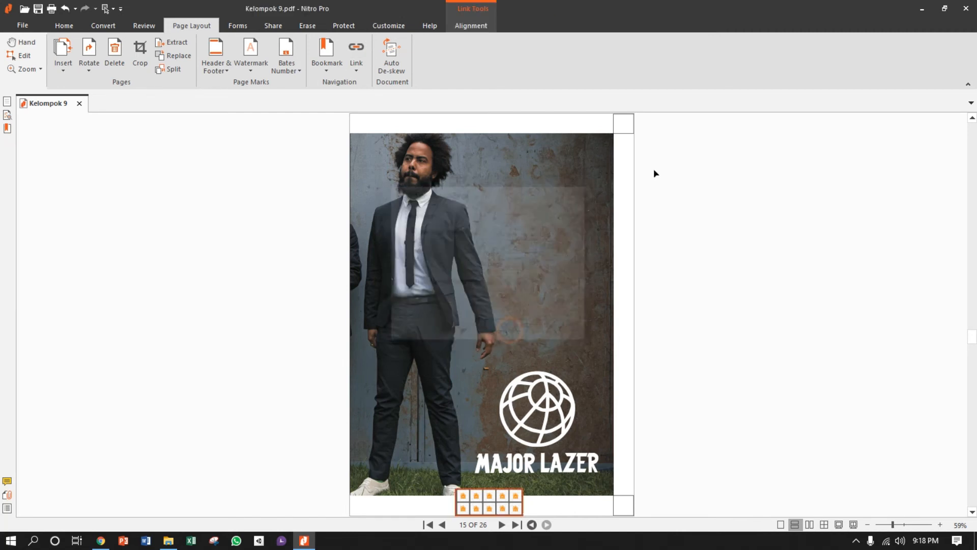
pyautogui.click(28, 43)
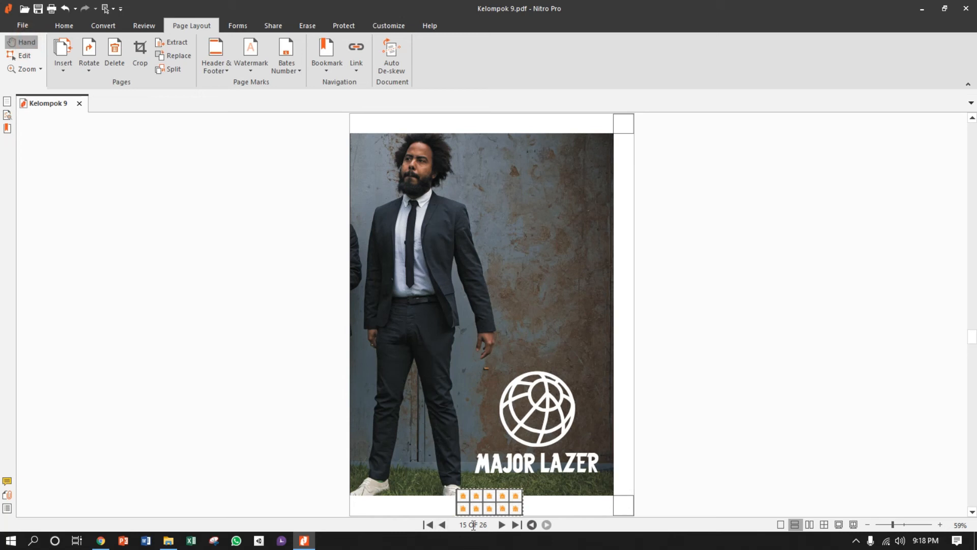
pyautogui.click(489, 504)
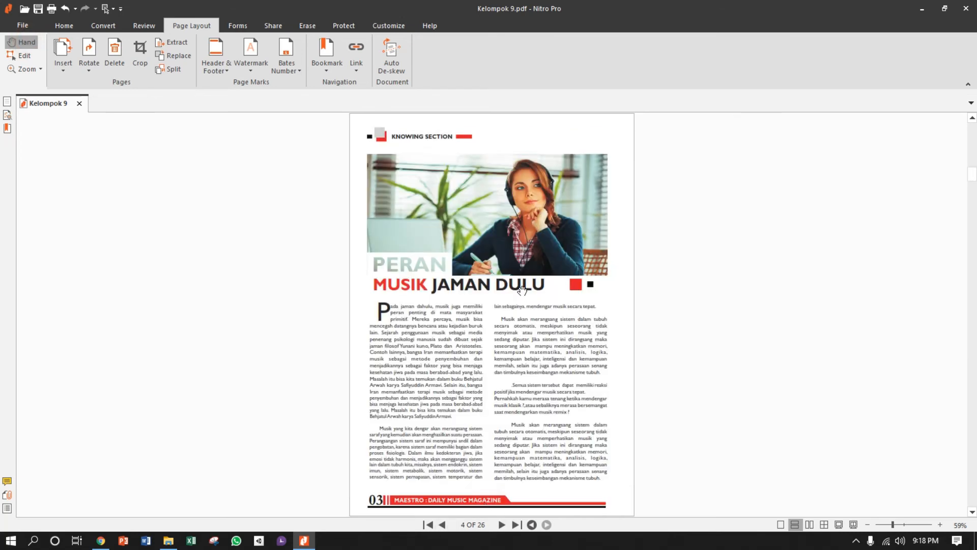
# - Compare the contents page with the Peran Musik Jaman Dulu article page and go back to the magazine's cover
pyautogui.scroll(5, 522, 290)
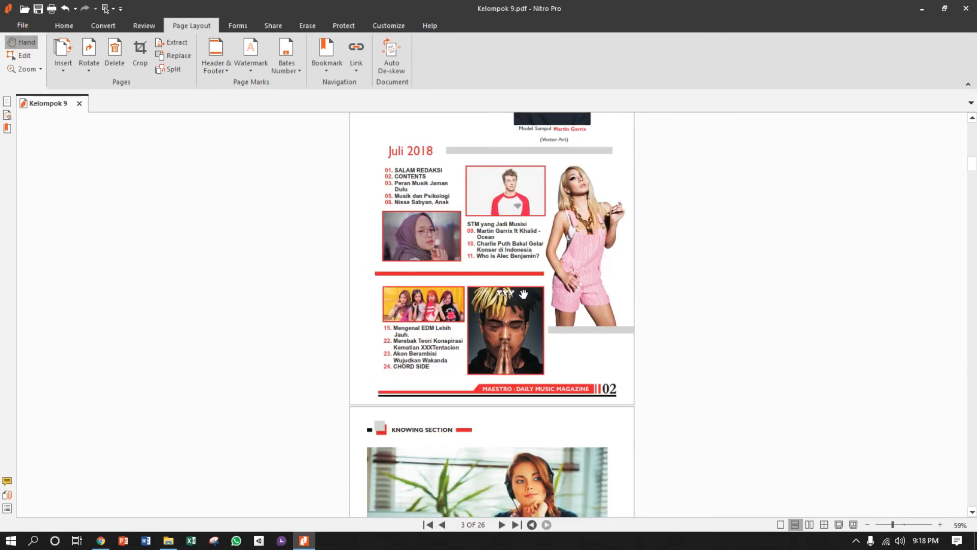
pyautogui.scroll(3, 523, 295)
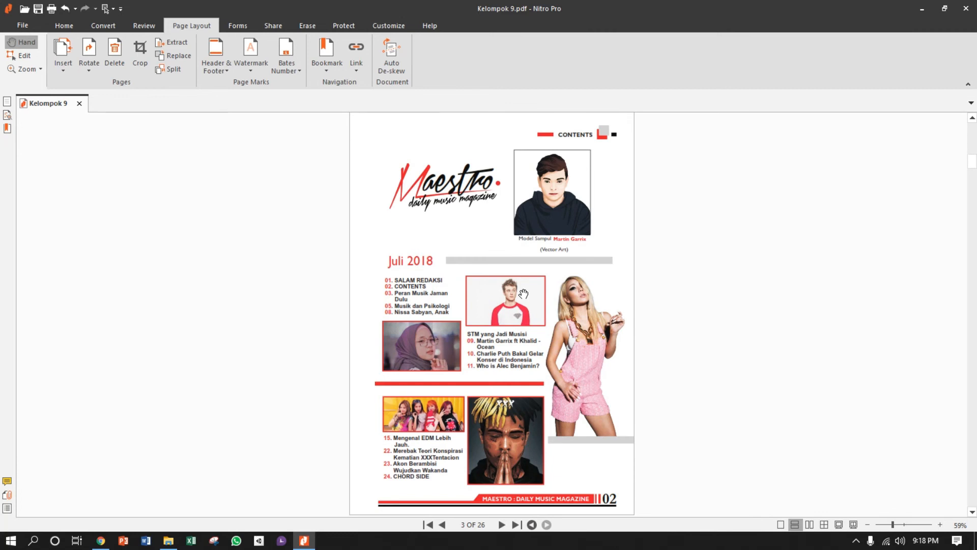
pyautogui.scroll(-11, 524, 294)
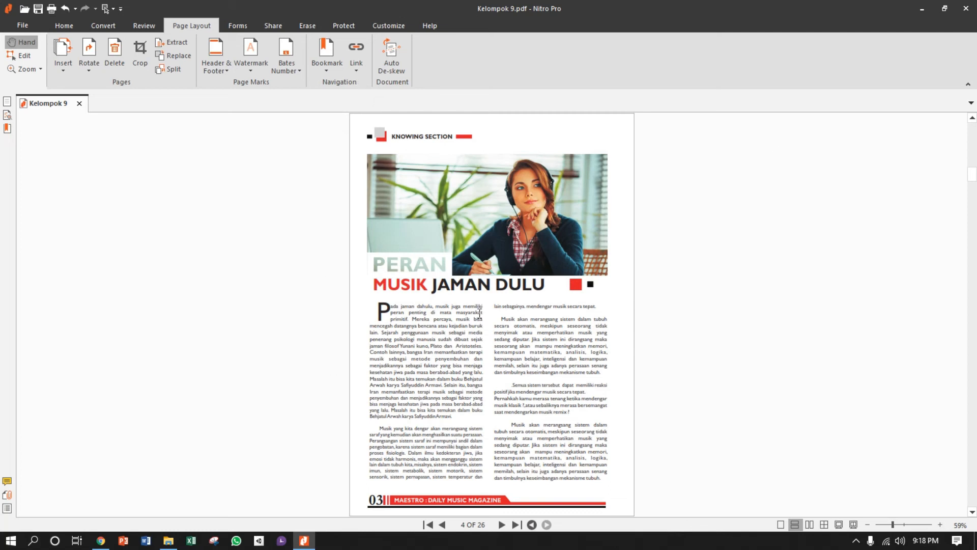
pyautogui.scroll(10, 480, 313)
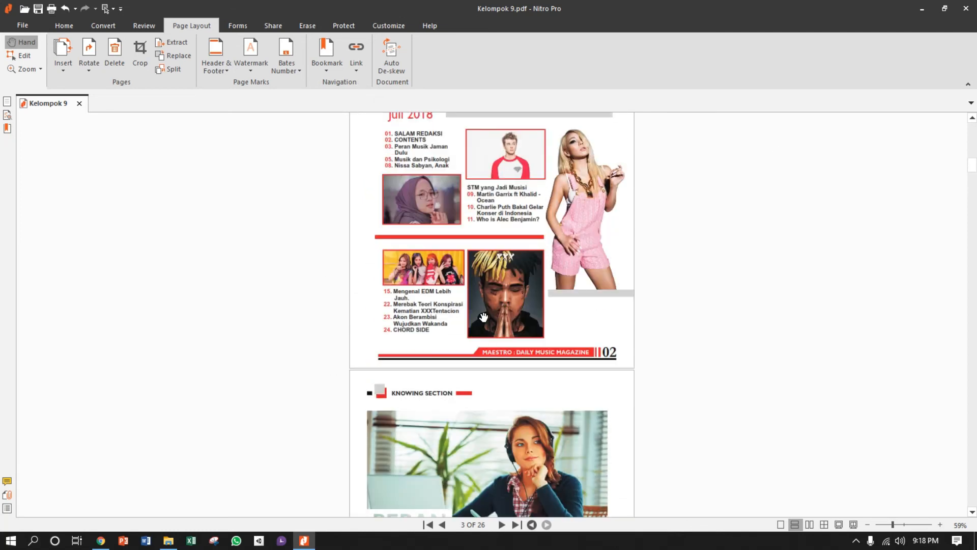
pyautogui.scroll(-6, 483, 318)
pyautogui.scroll(-5, 484, 318)
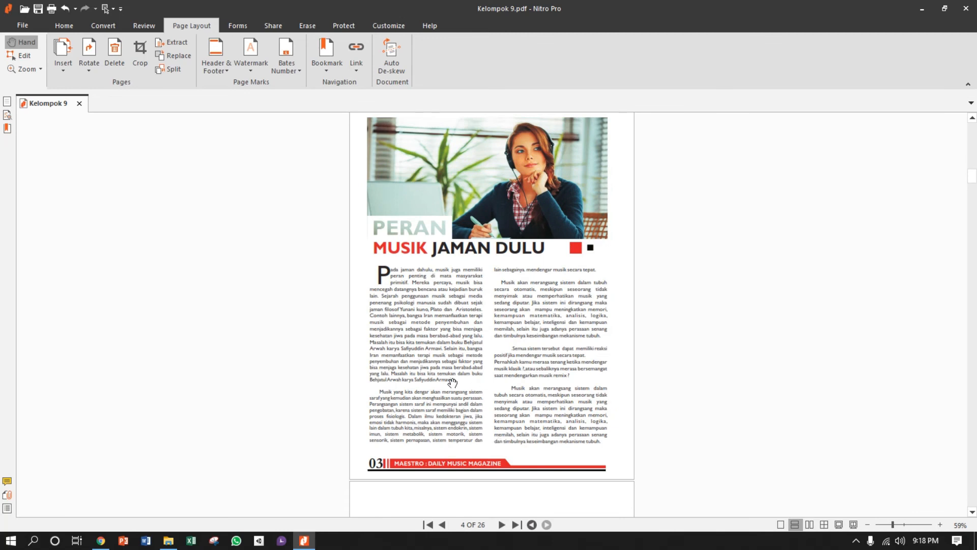
pyautogui.scroll(15, 473, 329)
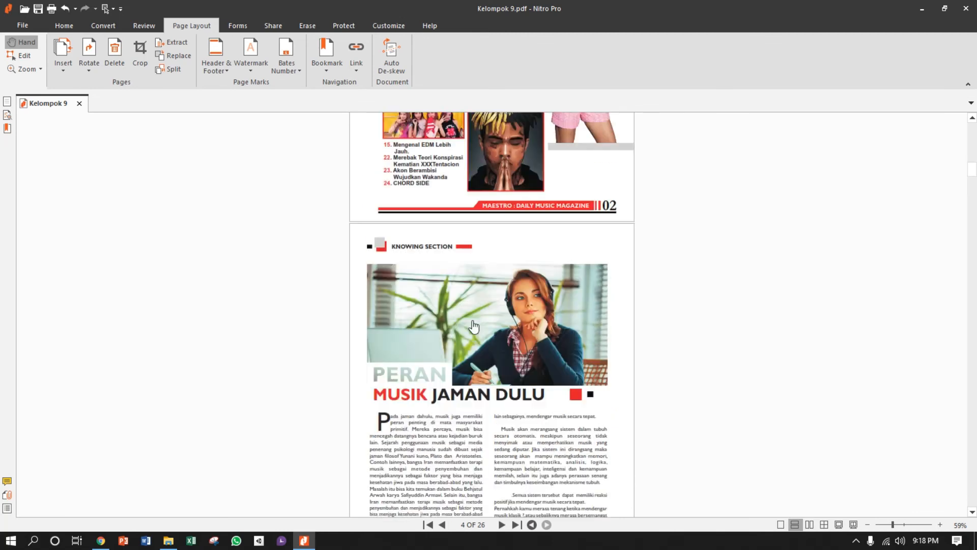
pyautogui.scroll(12, 474, 324)
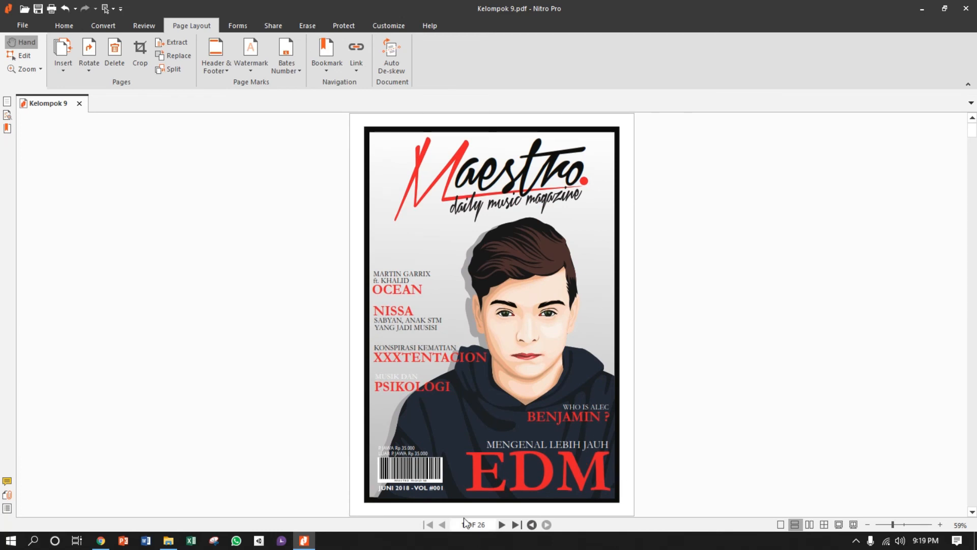
# - Look through the magazine from the cover past the contents page to the Peran Musik Jaman Dulu article, checking page positions
pyautogui.scroll(-6, 487, 361)
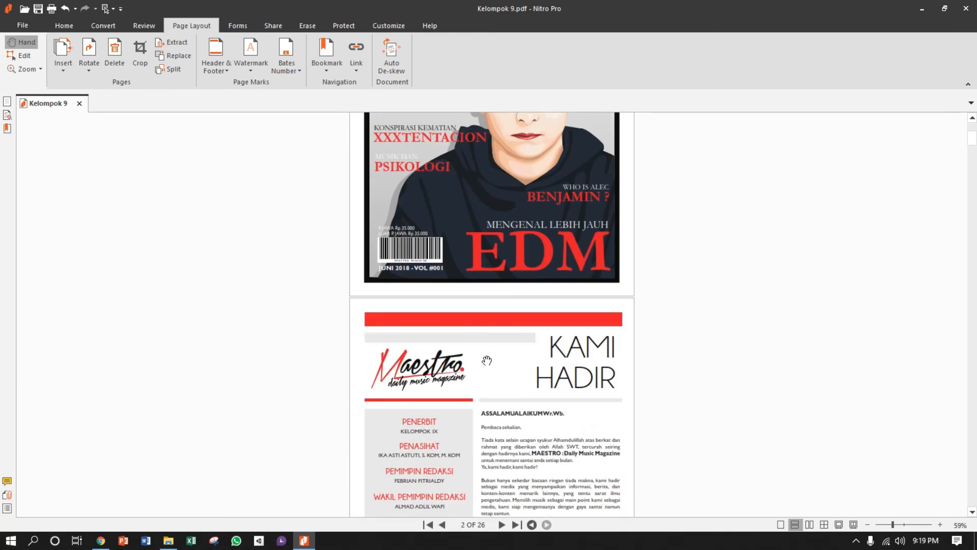
pyautogui.scroll(-6, 556, 356)
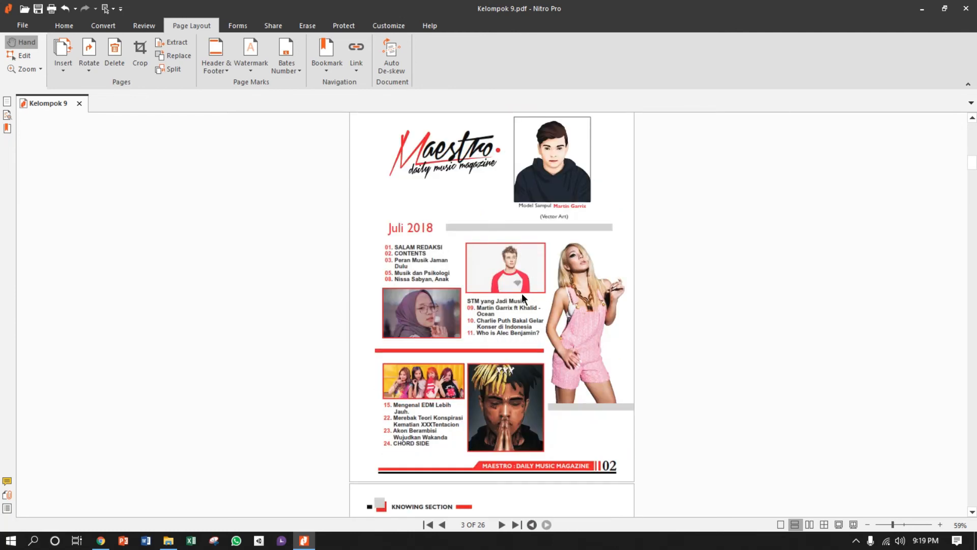
pyautogui.scroll(-5, 523, 295)
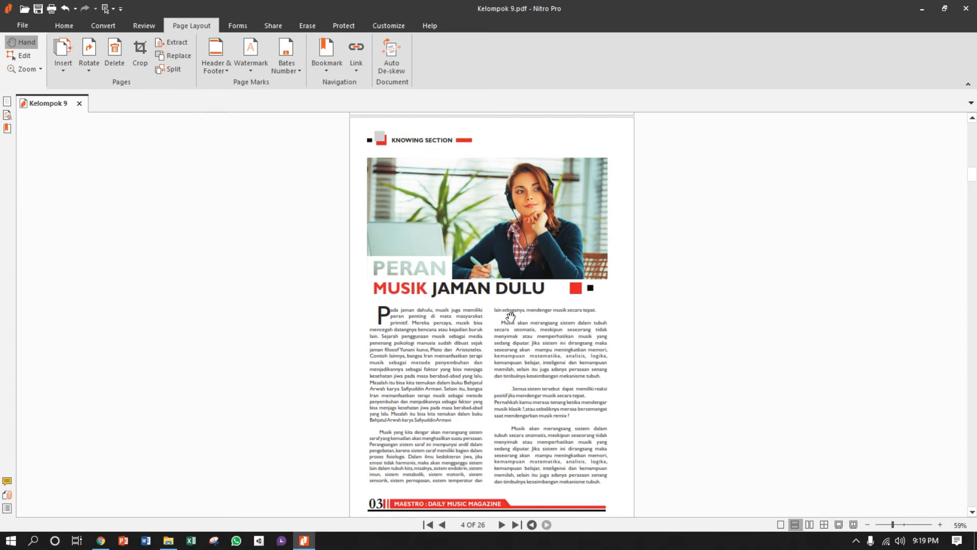
pyautogui.scroll(3, 519, 324)
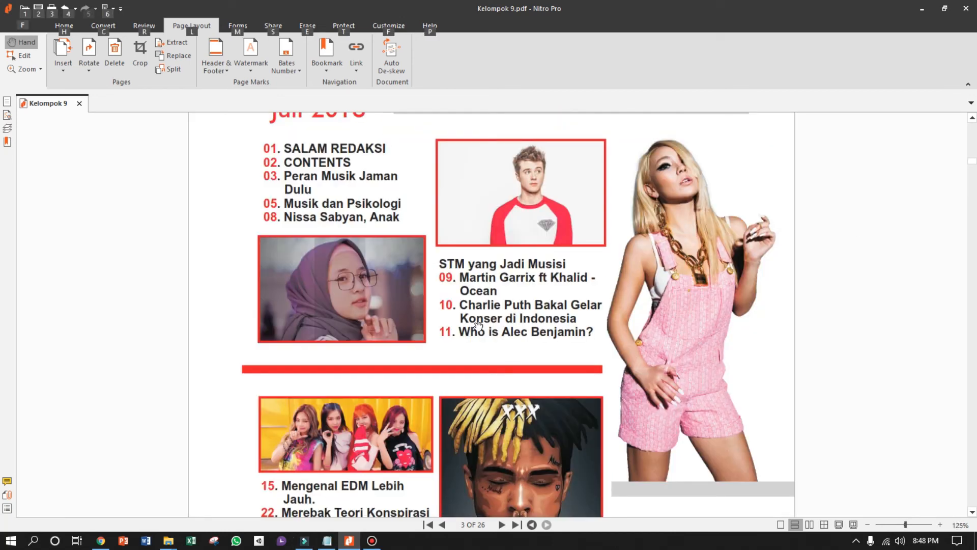
# - Test the "Who is Alec Benjamin?" contents link and find that article's actual page position in the document
pyautogui.scroll(-1, 514, 337)
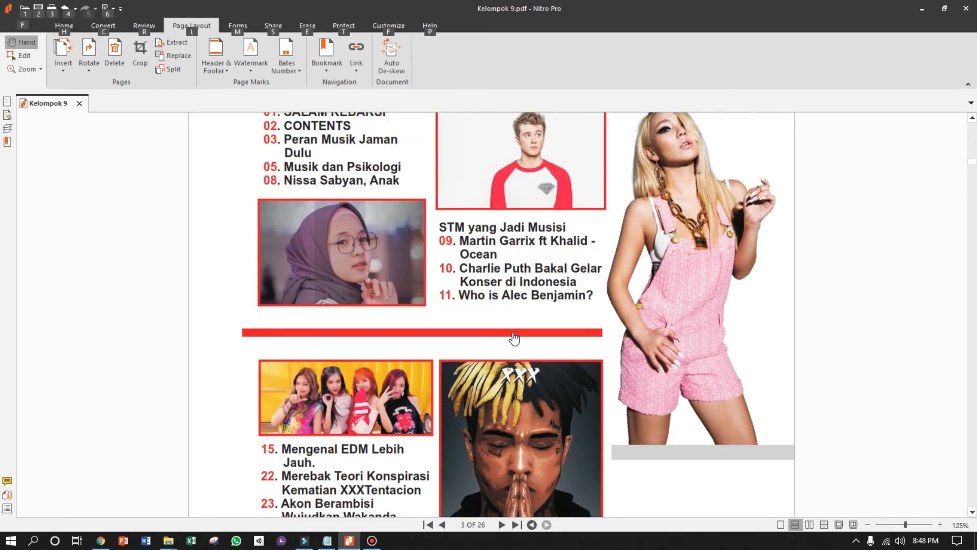
pyautogui.click(501, 299)
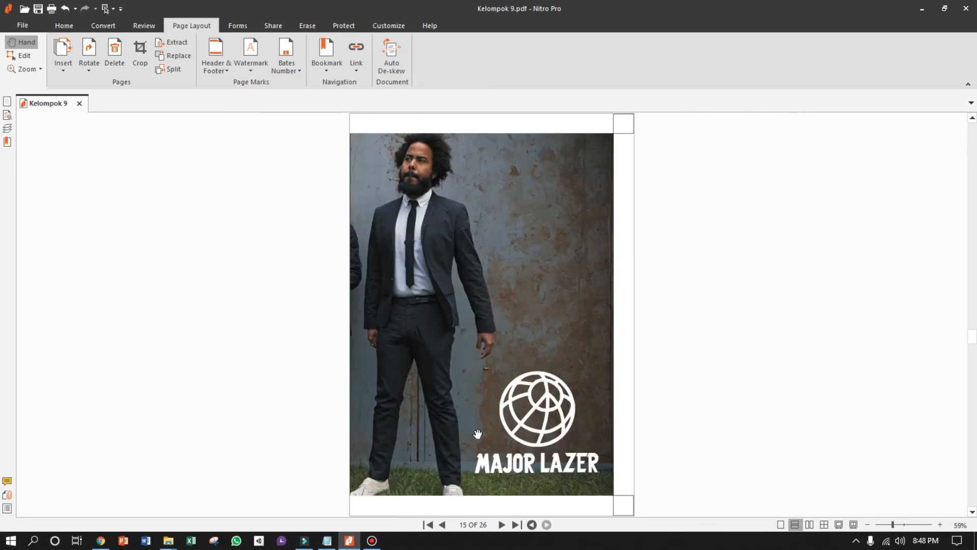
pyautogui.scroll(10, 481, 327)
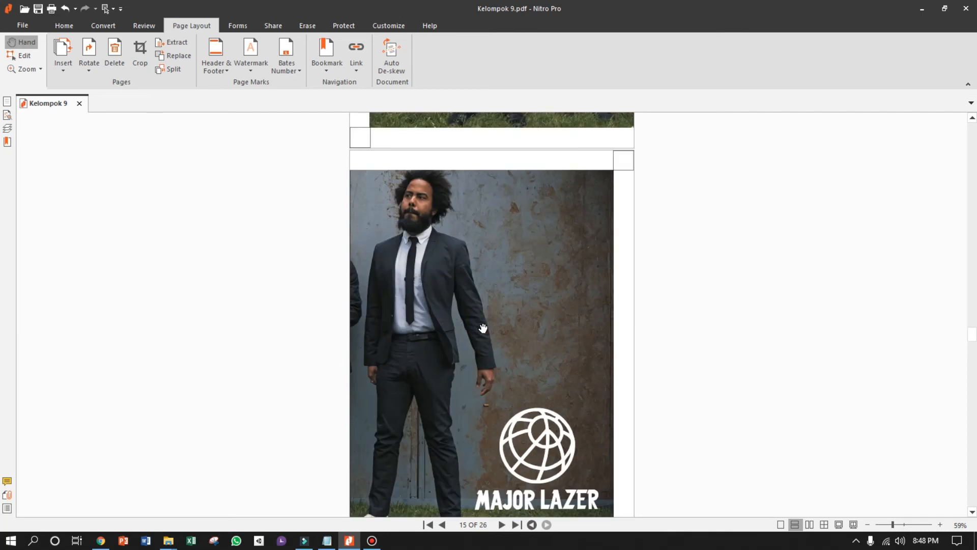
pyautogui.scroll(15, 481, 327)
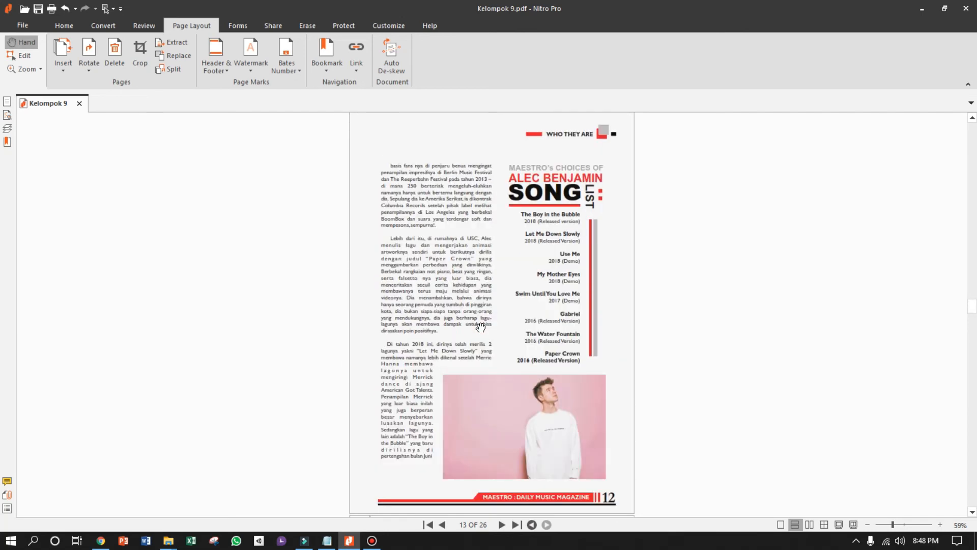
pyautogui.scroll(4, 481, 328)
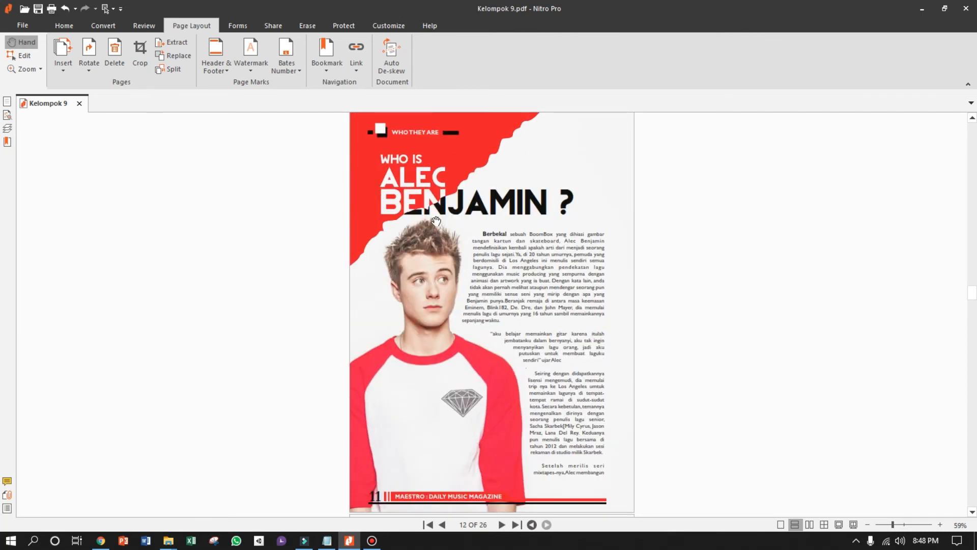
pyautogui.scroll(-2, 342, 454)
pyautogui.scroll(2, 494, 366)
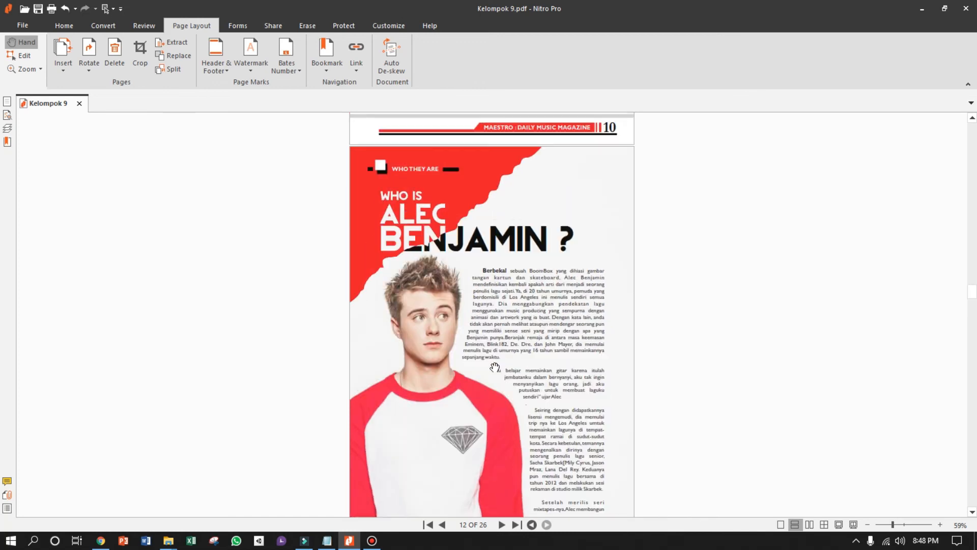
pyautogui.scroll(-1, 494, 367)
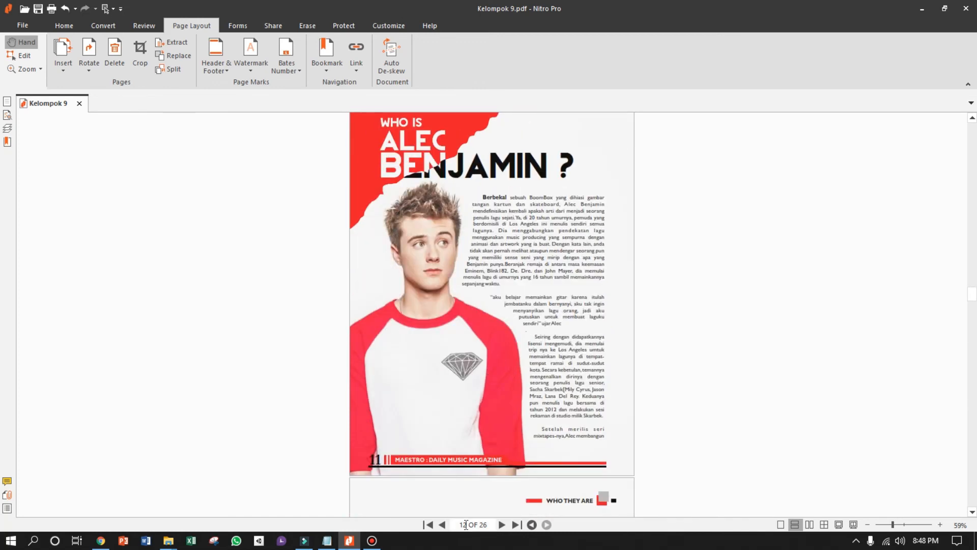
pyautogui.scroll(1, 501, 283)
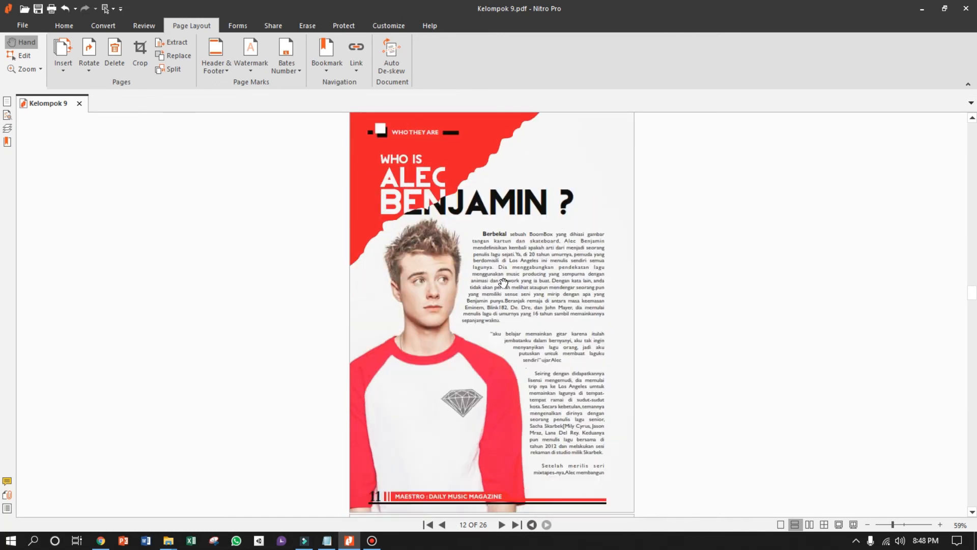
# - Return to the contents page, enlarge it to 125%, and start editing the existing links
pyautogui.scroll(20, 509, 297)
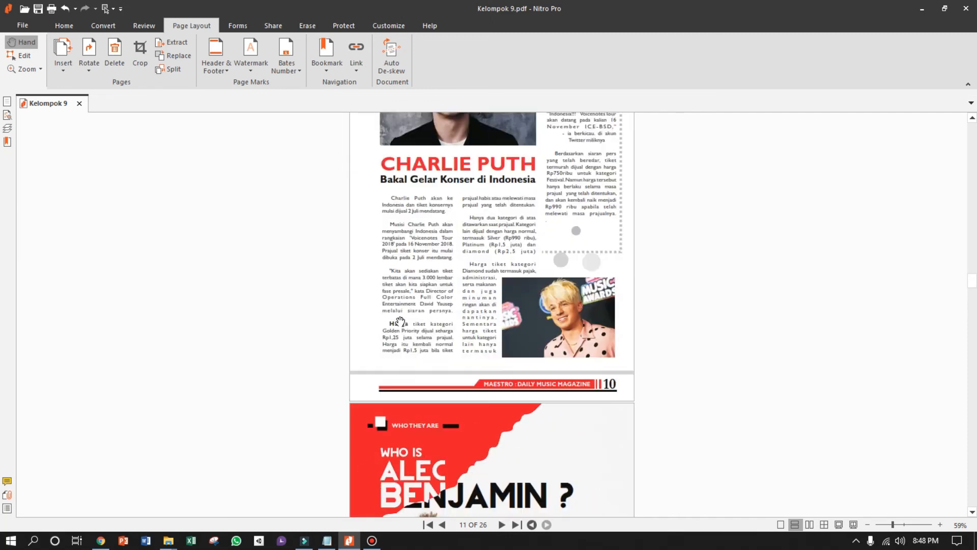
pyautogui.scroll(20, 509, 298)
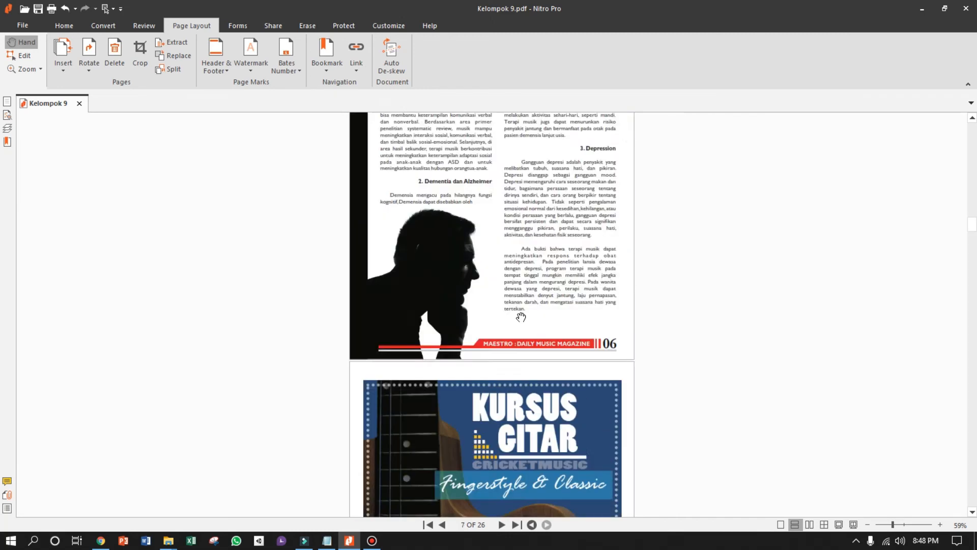
pyautogui.scroll(20, 521, 317)
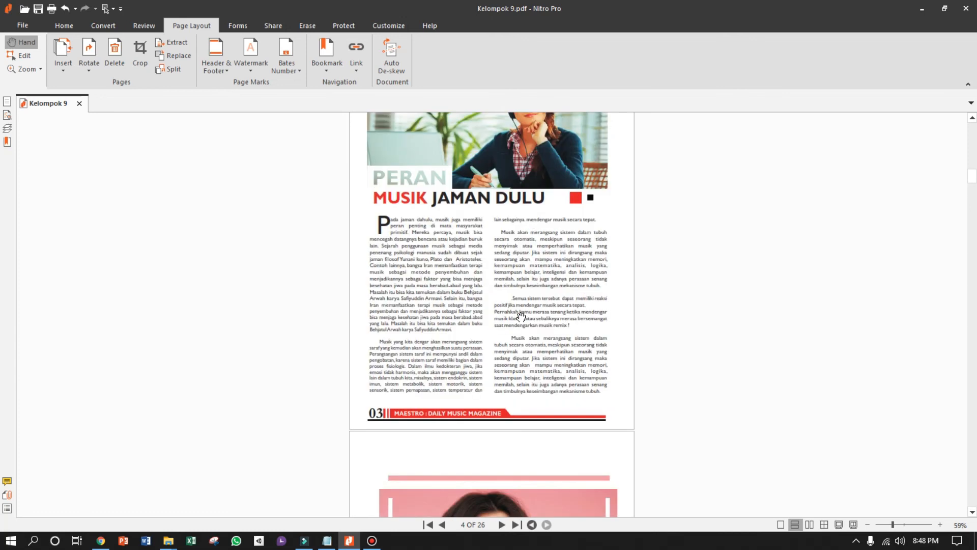
pyautogui.scroll(-1, 521, 317)
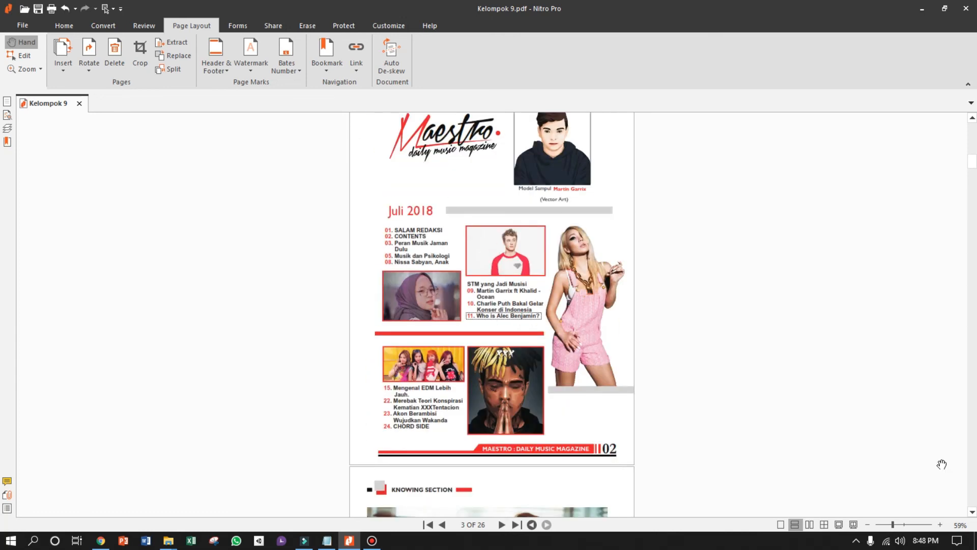
pyautogui.click(940, 524)
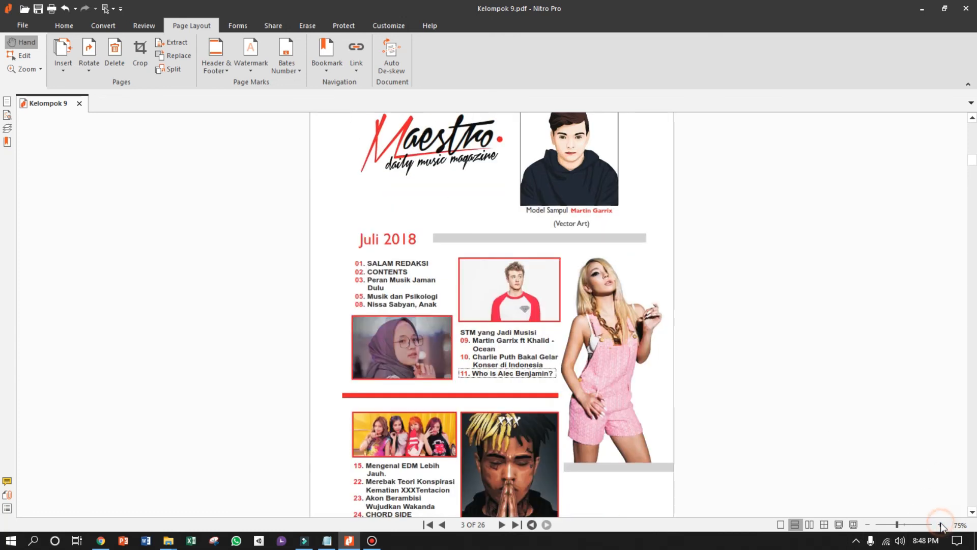
pyautogui.click(940, 524)
pyautogui.scroll(-7, 617, 395)
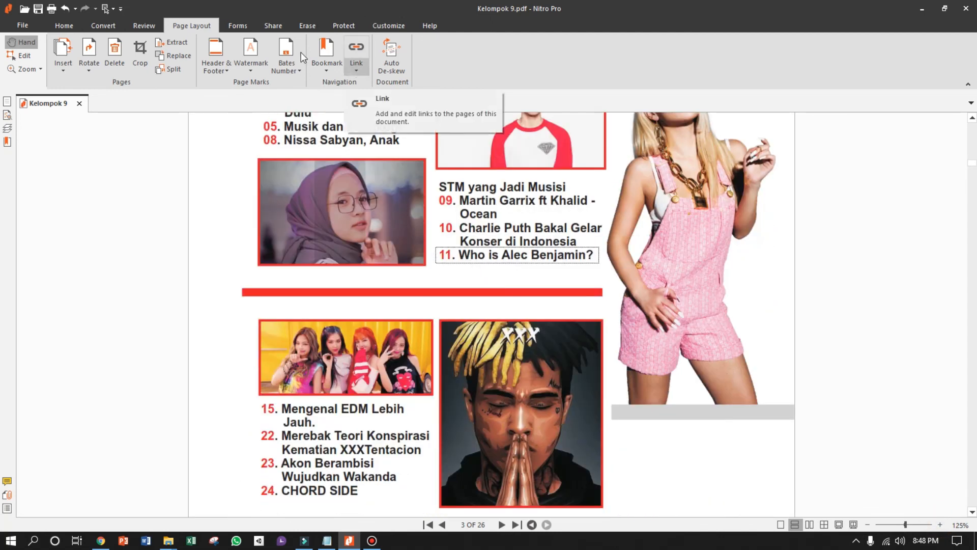
pyautogui.click(365, 68)
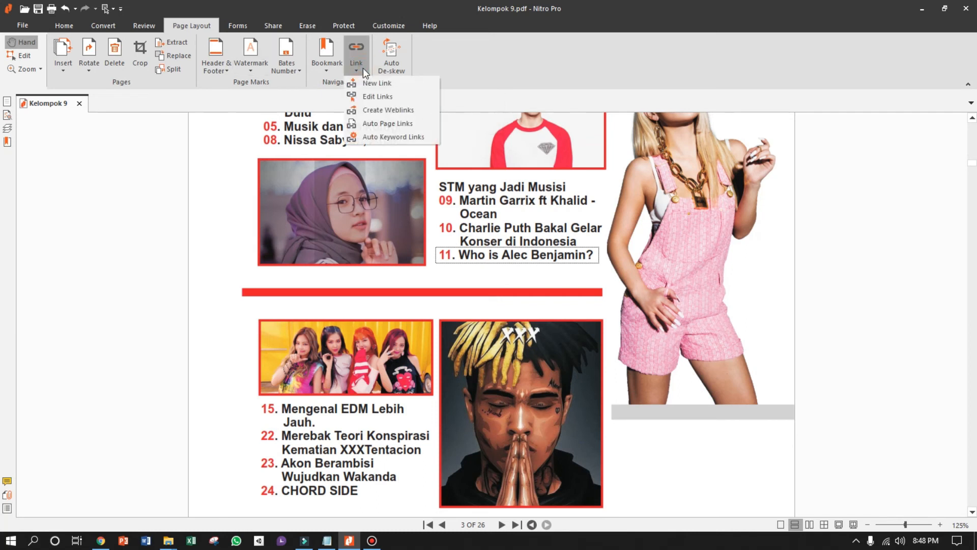
pyautogui.click(389, 97)
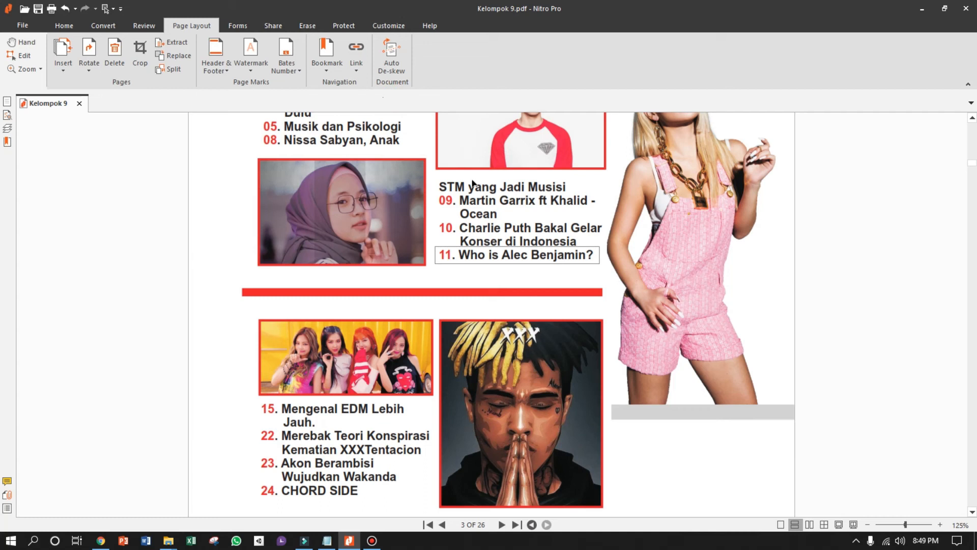
# - Open the properties of the "Who is Alec Benjamin?" contents link and move the dialog clear of the entry
pyautogui.click(583, 254)
pyautogui.click(484, 245)
pyautogui.click(558, 258)
pyautogui.rightClick(559, 257)
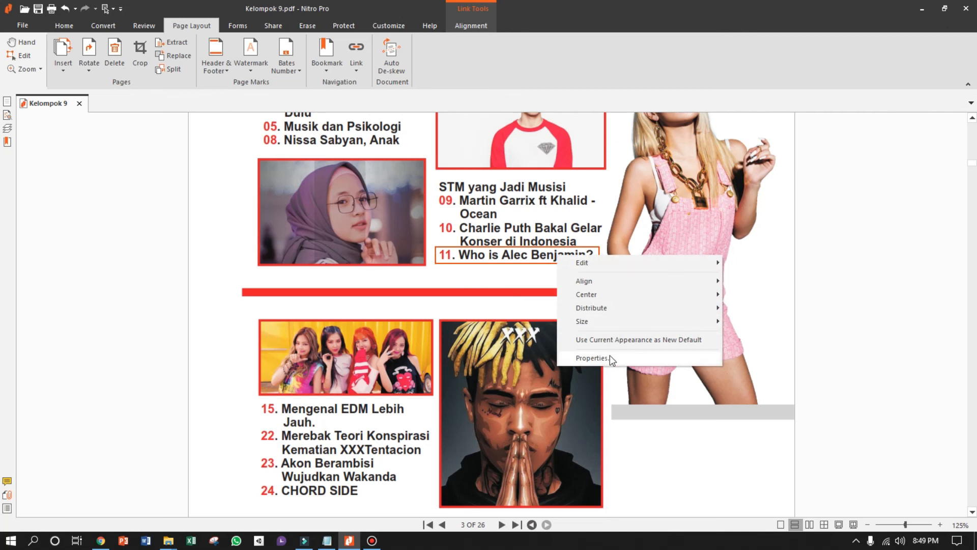
pyautogui.moveTo(649, 262)
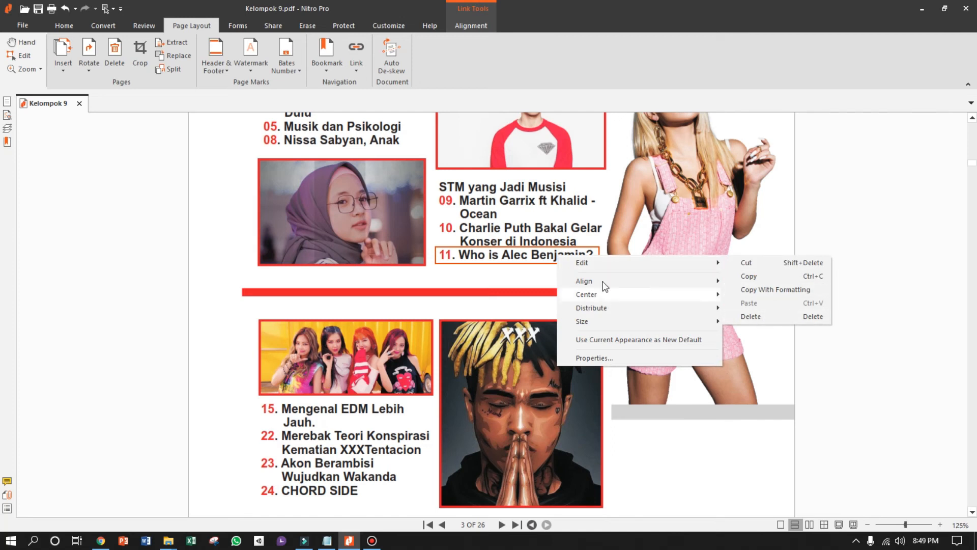
pyautogui.moveTo(603, 282)
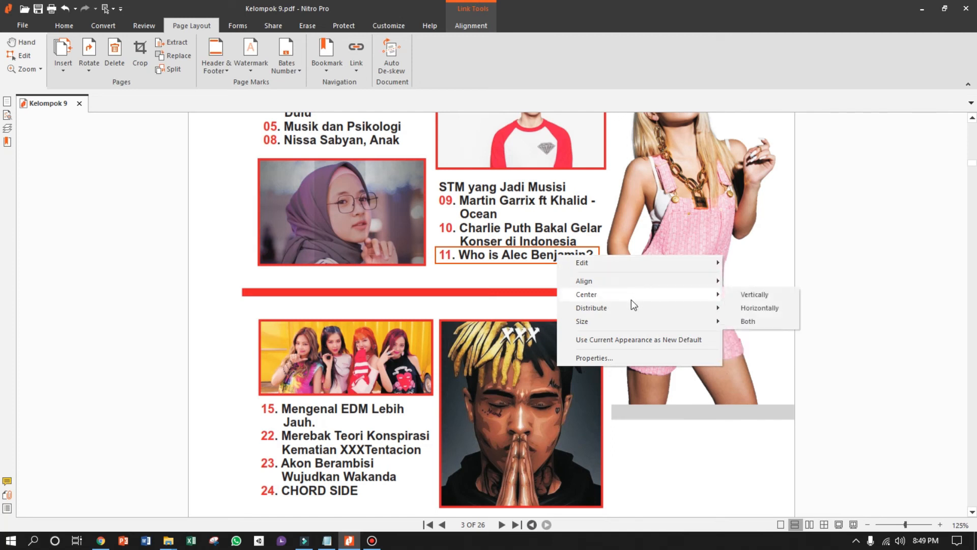
pyautogui.moveTo(622, 310)
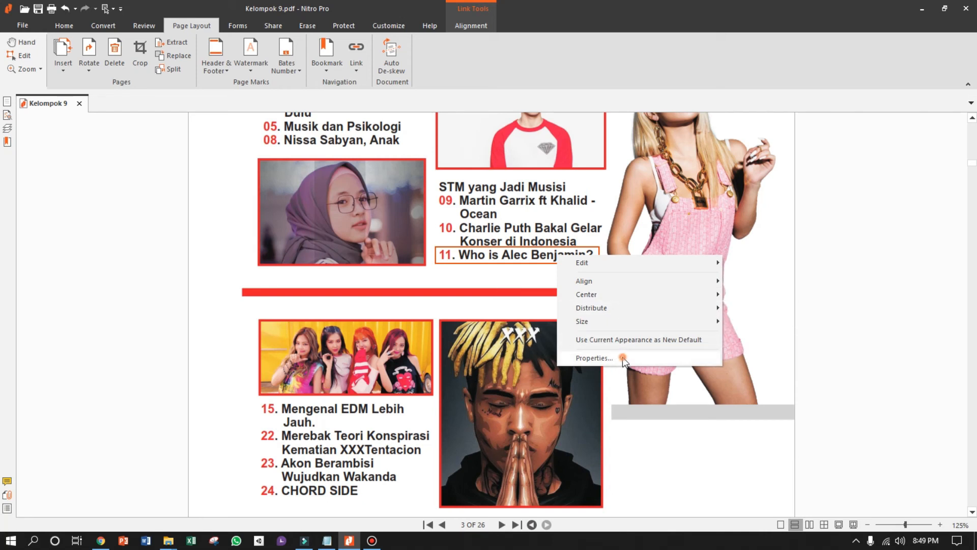
pyautogui.click(617, 358)
pyautogui.moveTo(503, 146); pyautogui.dragTo(305, 153)
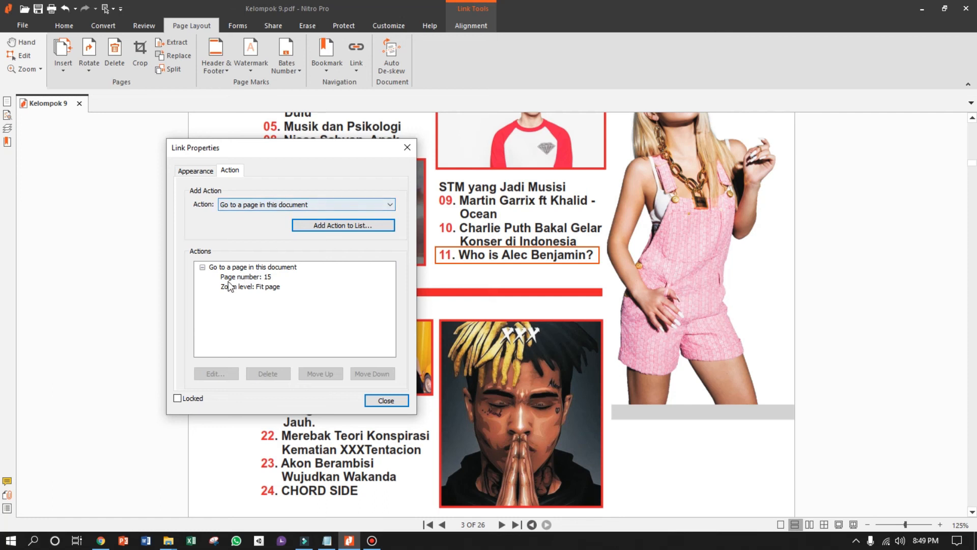
# - Set the "Who is Alec Benjamin?" link's destination to page 12 and test it with the Hand tool
pyautogui.click(239, 267)
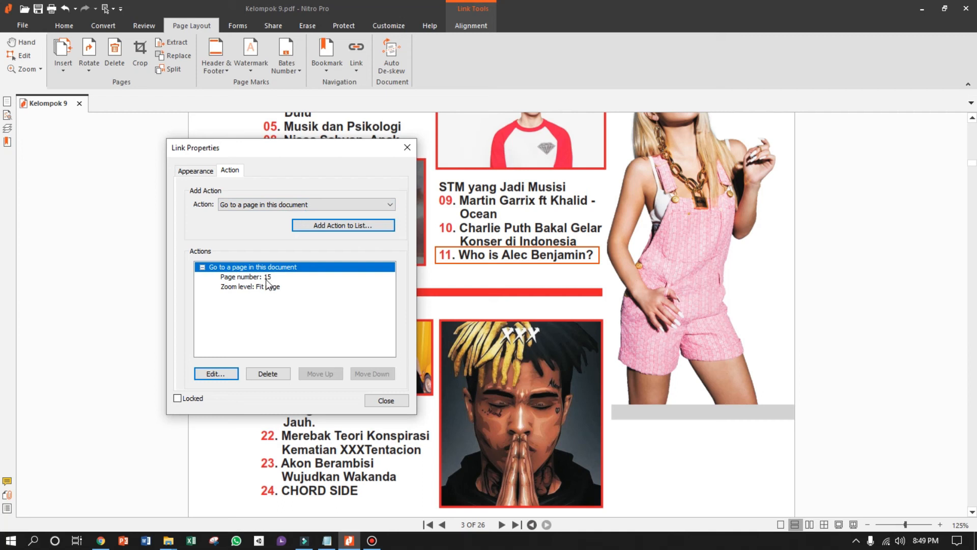
pyautogui.click(215, 373)
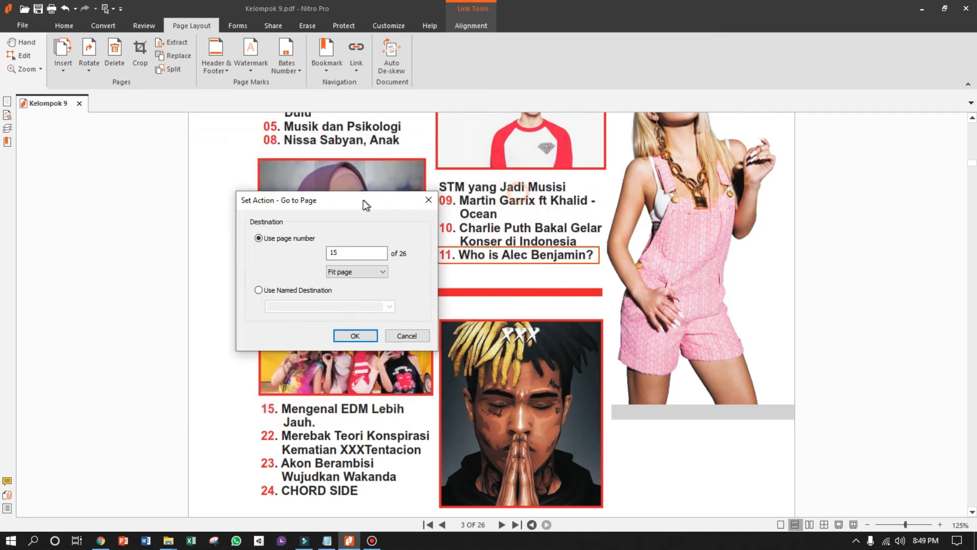
pyautogui.moveTo(364, 204); pyautogui.dragTo(348, 209)
pyautogui.doubleClick(338, 257)
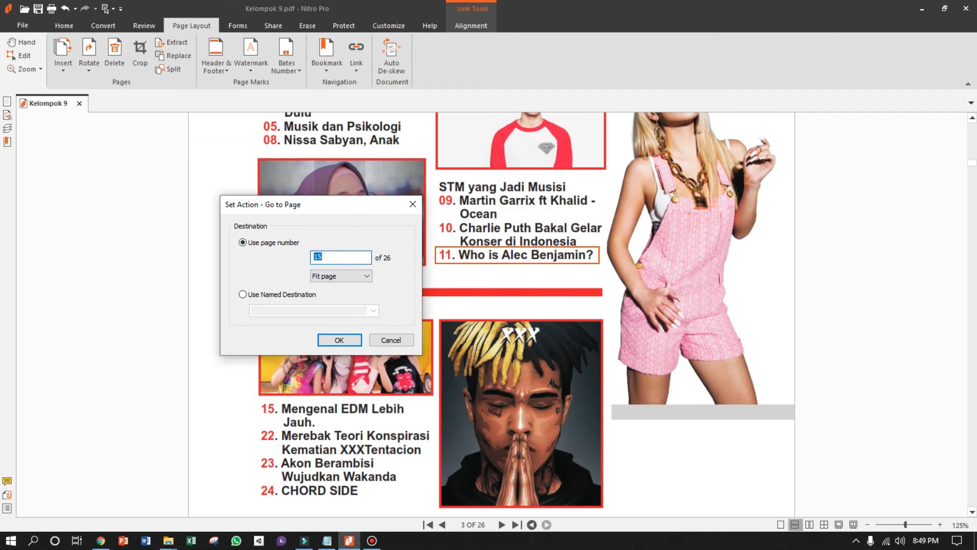
pyautogui.click(336, 340)
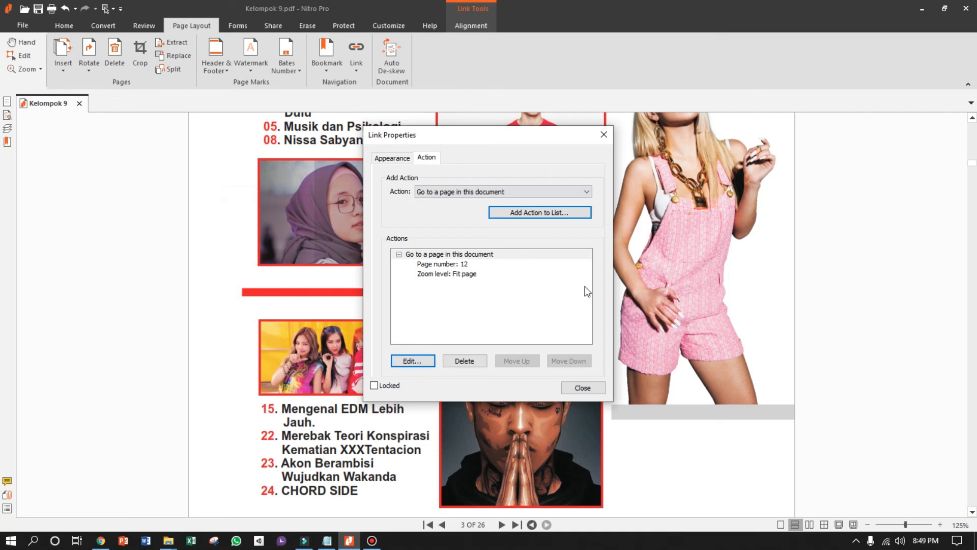
pyautogui.click(583, 388)
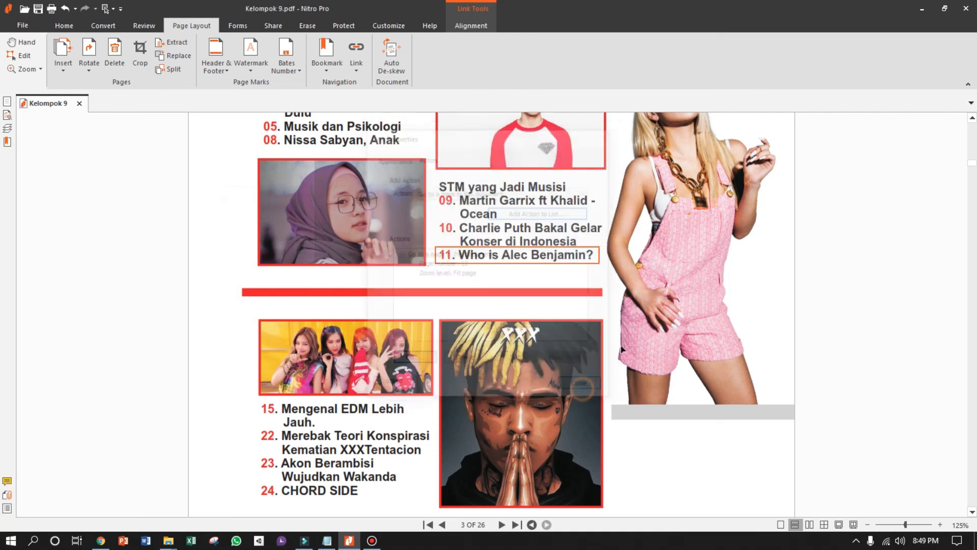
pyautogui.click(25, 44)
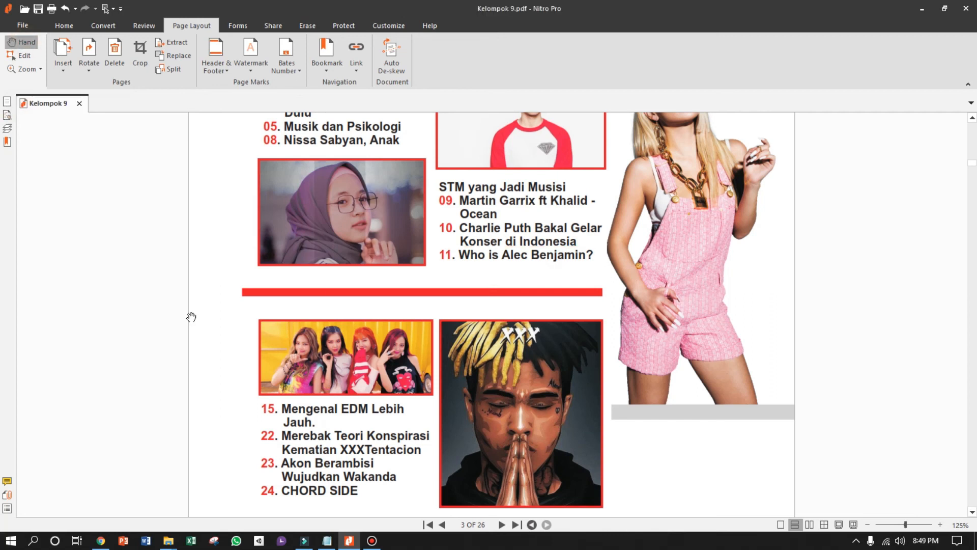
pyautogui.click(512, 257)
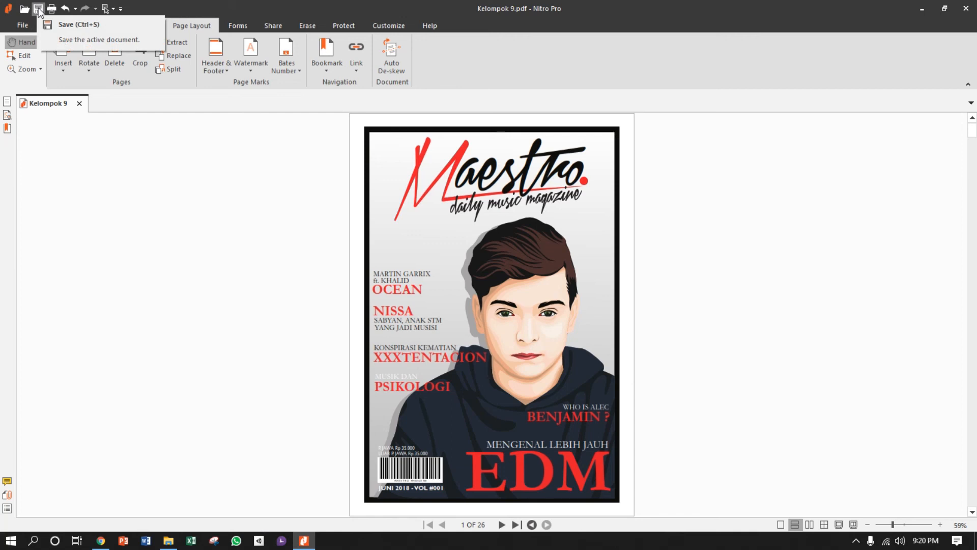
pyautogui.click(22, 25)
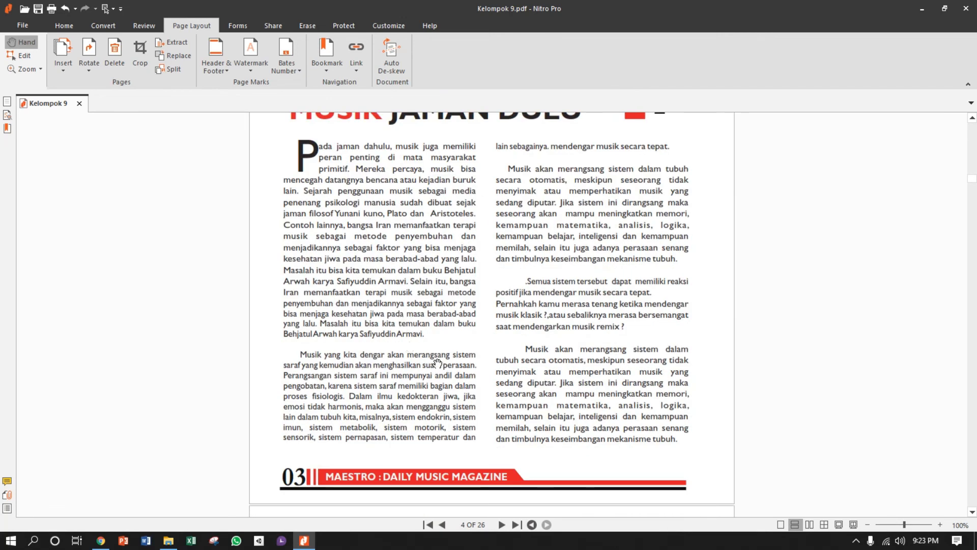
# - Look through the pages from the Peran Musik Jaman Dulu article to the Musik & Psikologi article
pyautogui.scroll(-5, 438, 367)
pyautogui.scroll(-3, 434, 396)
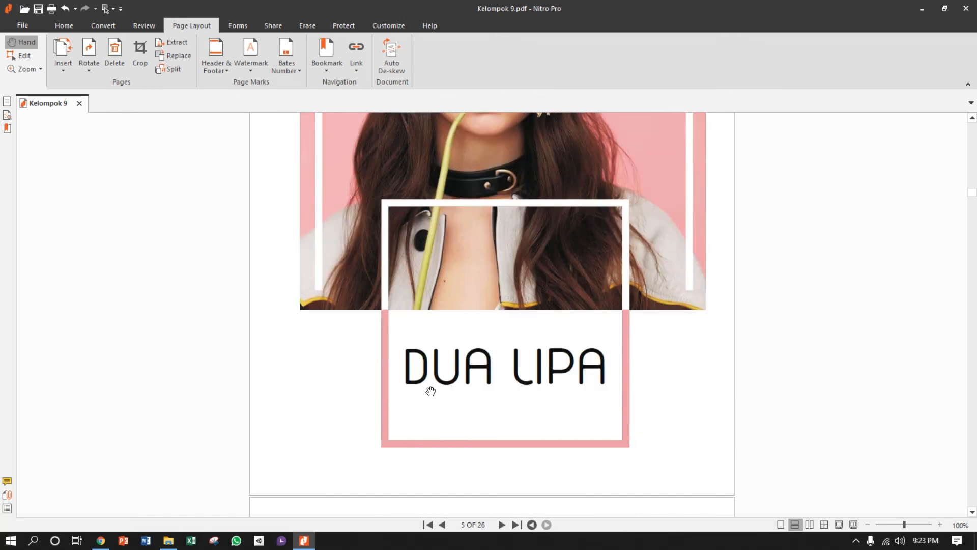
pyautogui.scroll(-8, 410, 397)
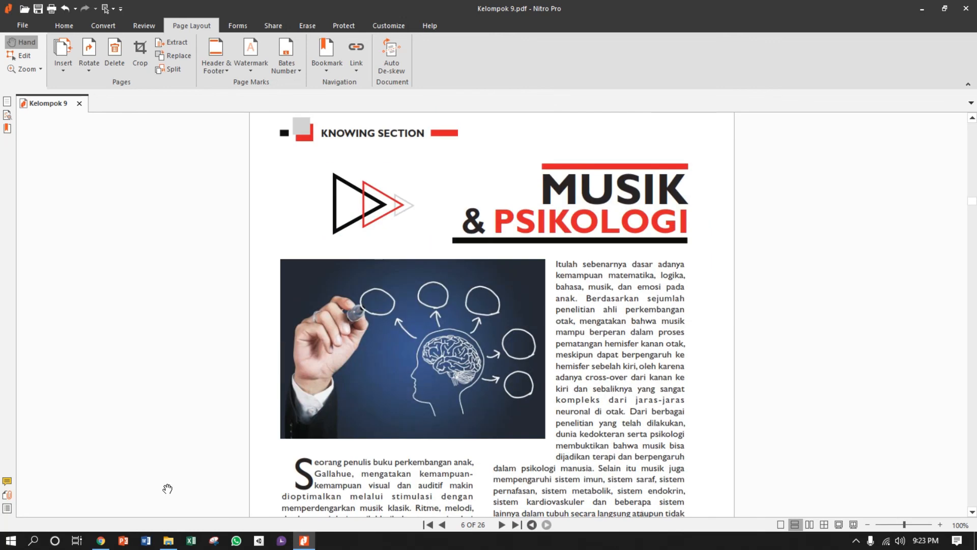
# - Switch to the Let's Play magazine PDF in Chrome and examine the "Kembali ke Daftar Isi" button at the foot of page 50
pyautogui.click(101, 542)
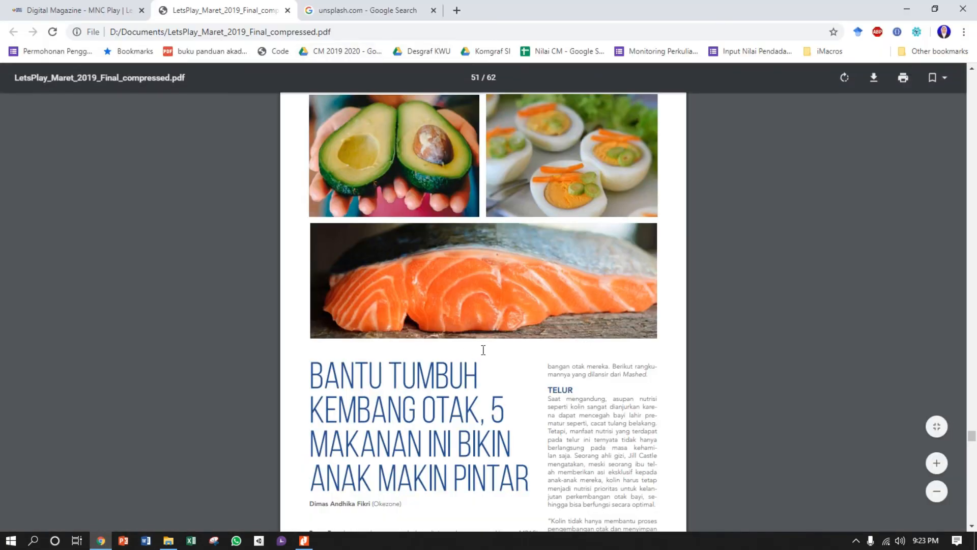
pyautogui.scroll(2, 482, 351)
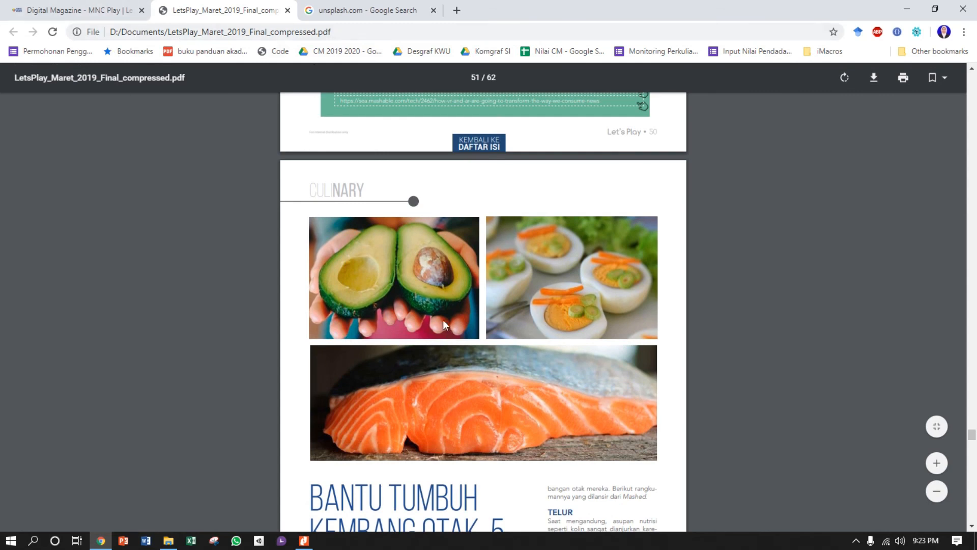
pyautogui.scroll(3, 444, 319)
pyautogui.scroll(2, 445, 316)
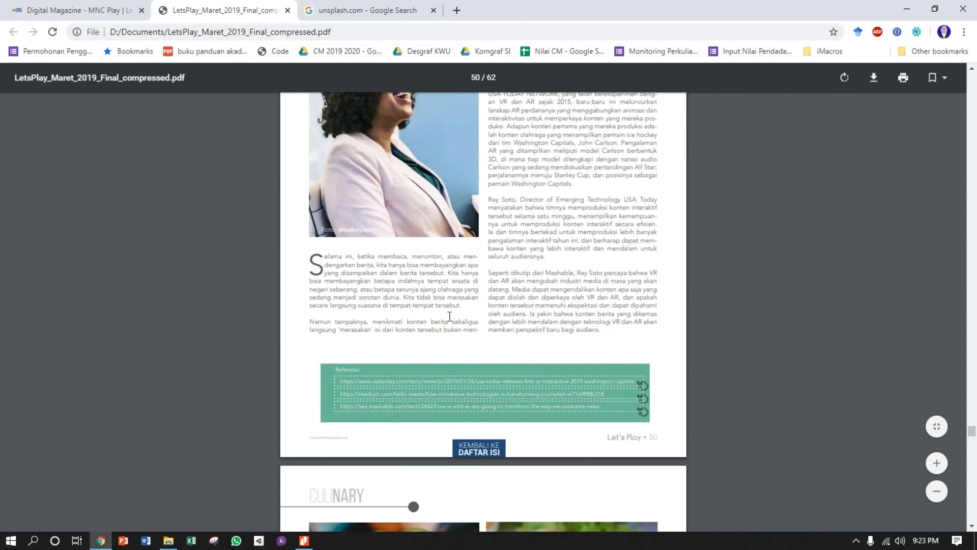
pyautogui.scroll(-2, 442, 325)
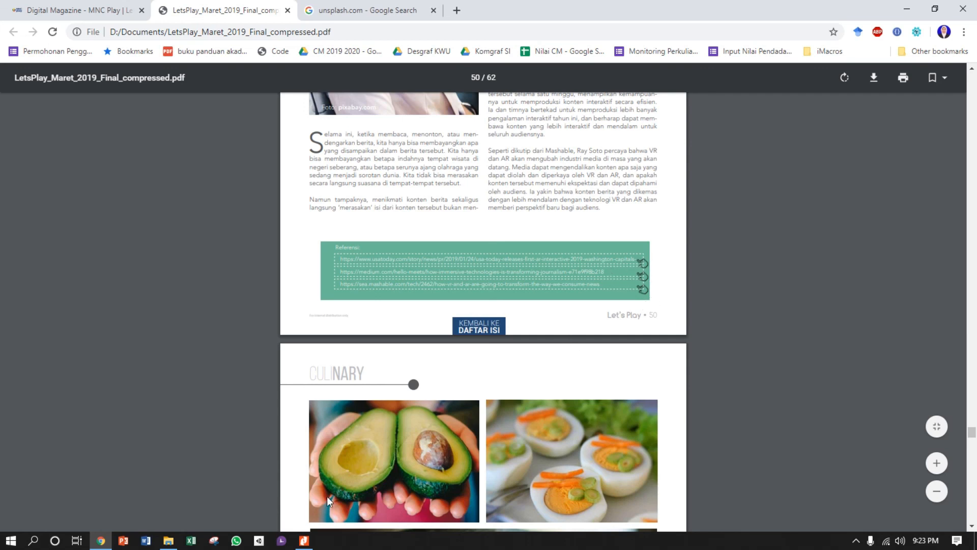
# - Switch back to Kelompok 9.pdf in Nitro Pro and show the review and markup tools on the Musik & Psikologi page
pyautogui.click(304, 540)
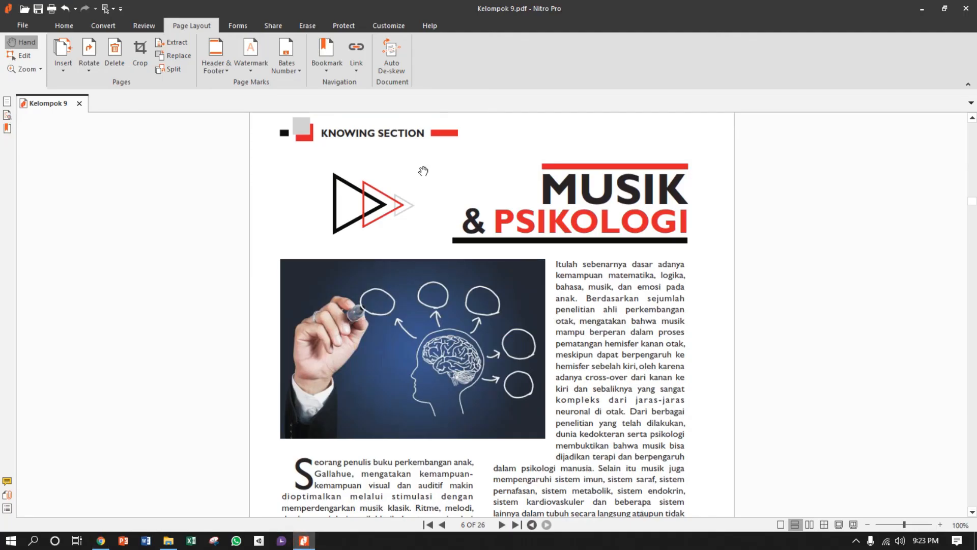
pyautogui.click(146, 25)
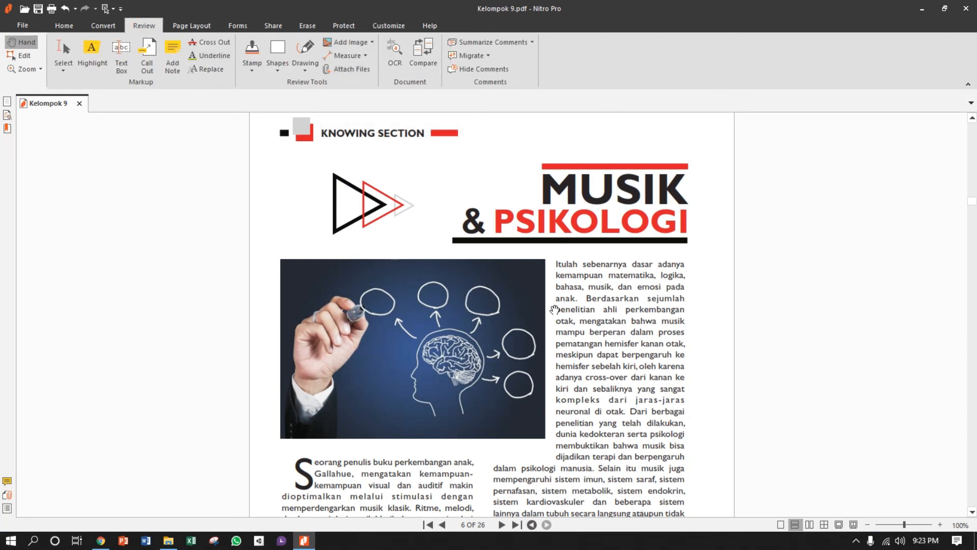
pyautogui.scroll(-1, 557, 326)
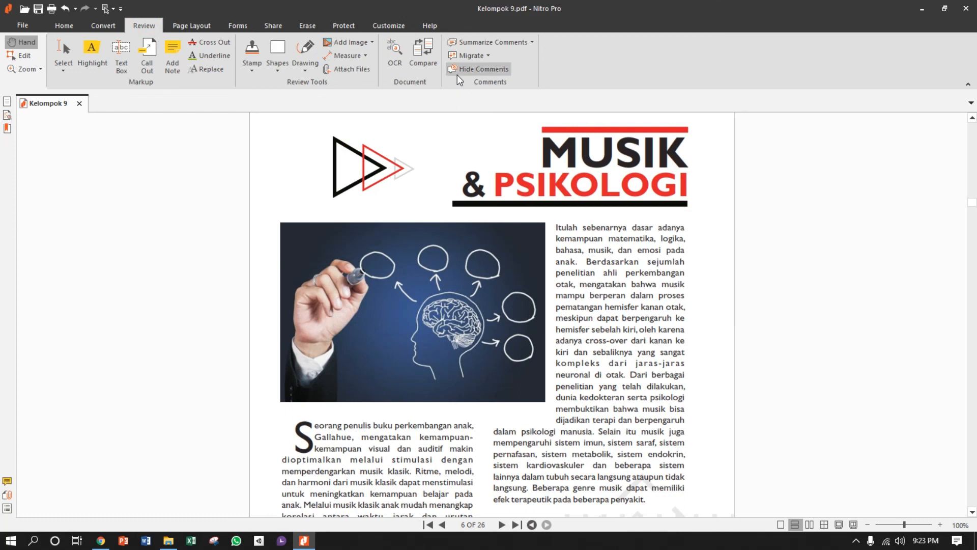